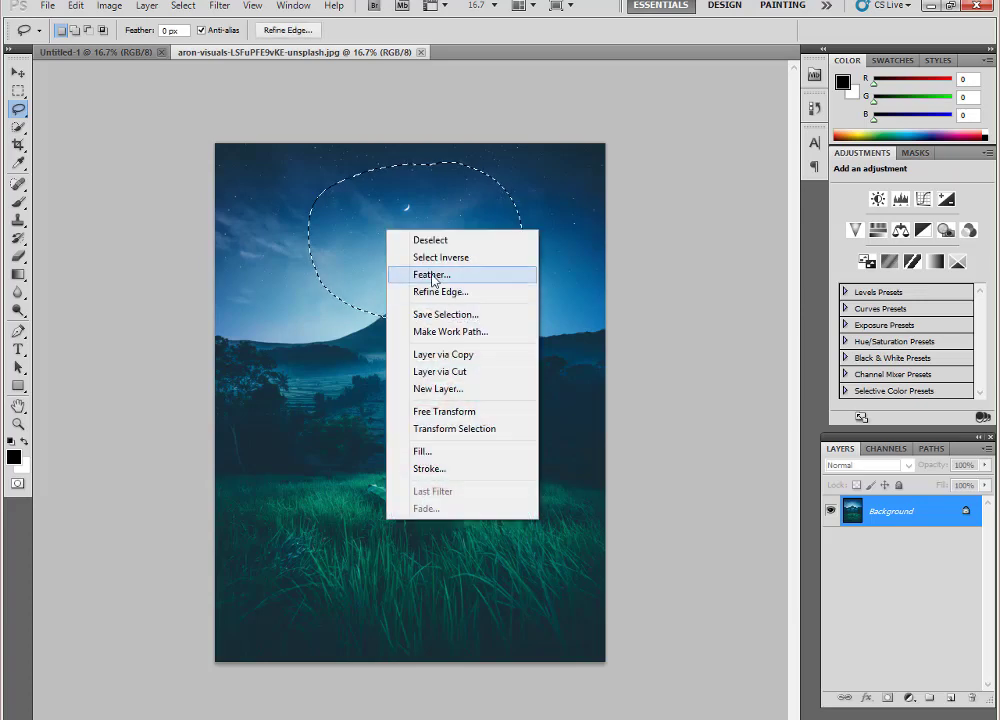
Step: Feather the sky selection, copy it to Layer 1 and enlarge it over the image
left_click(430, 274)
left_click(569, 254)
key("ctrl+j")
key("ctrl+t")
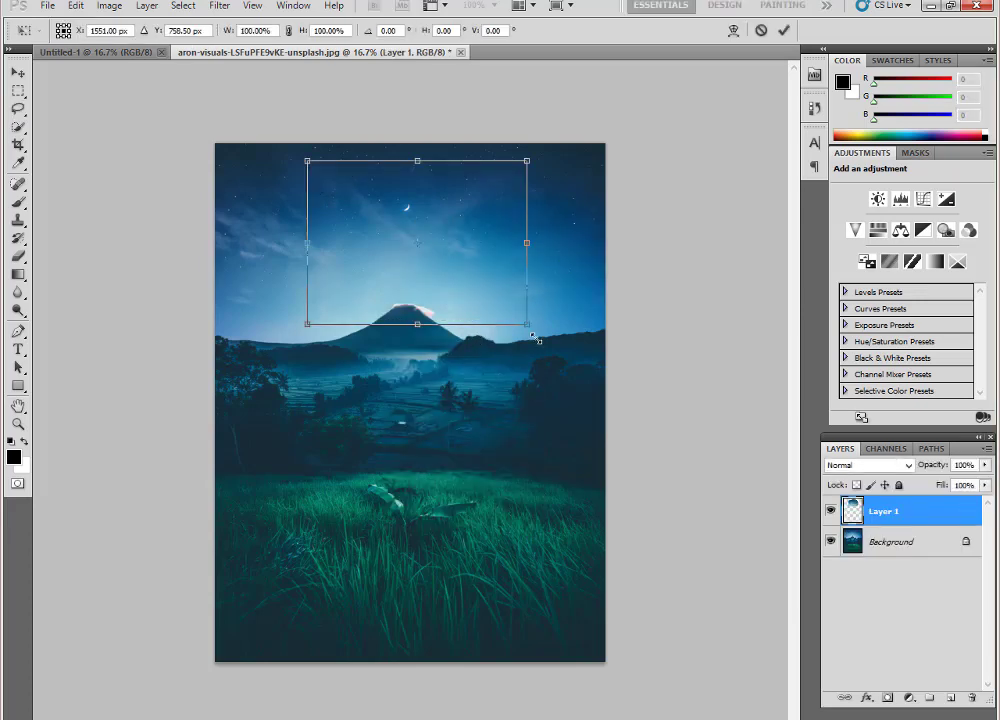
left_click_drag(527, 323, 770, 502)
left_click_drag(536, 368, 431, 420)
key("Return")
Step: Erase the sky layer's hard edges with a soft eraser and Alt-drag a copy below the mountain
key("l")
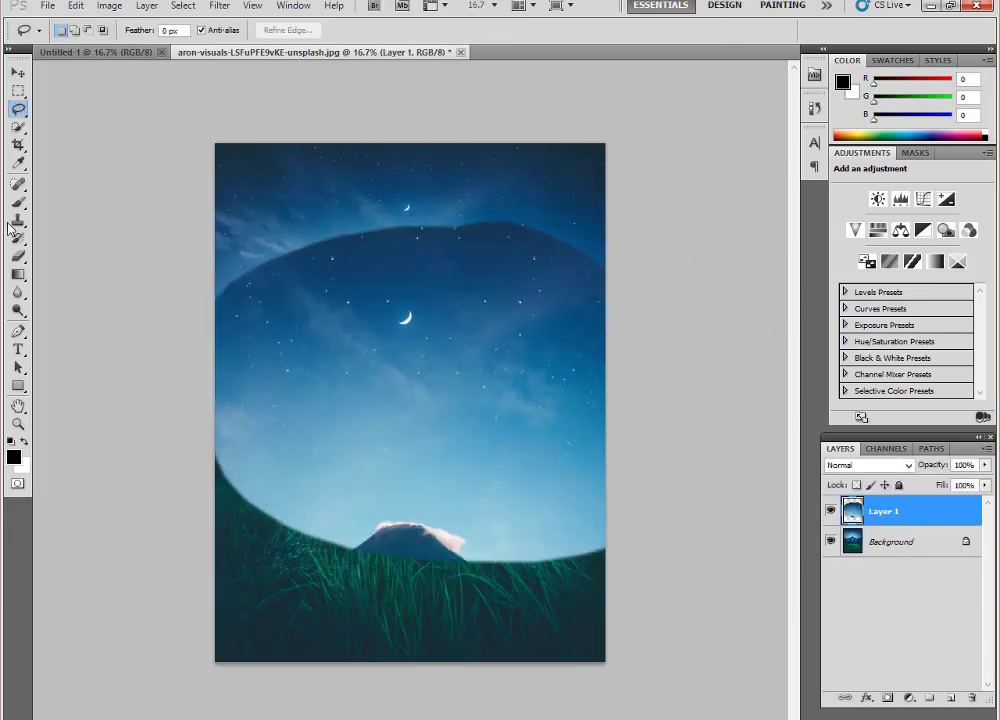
left_click(17, 256)
right_click(254, 449)
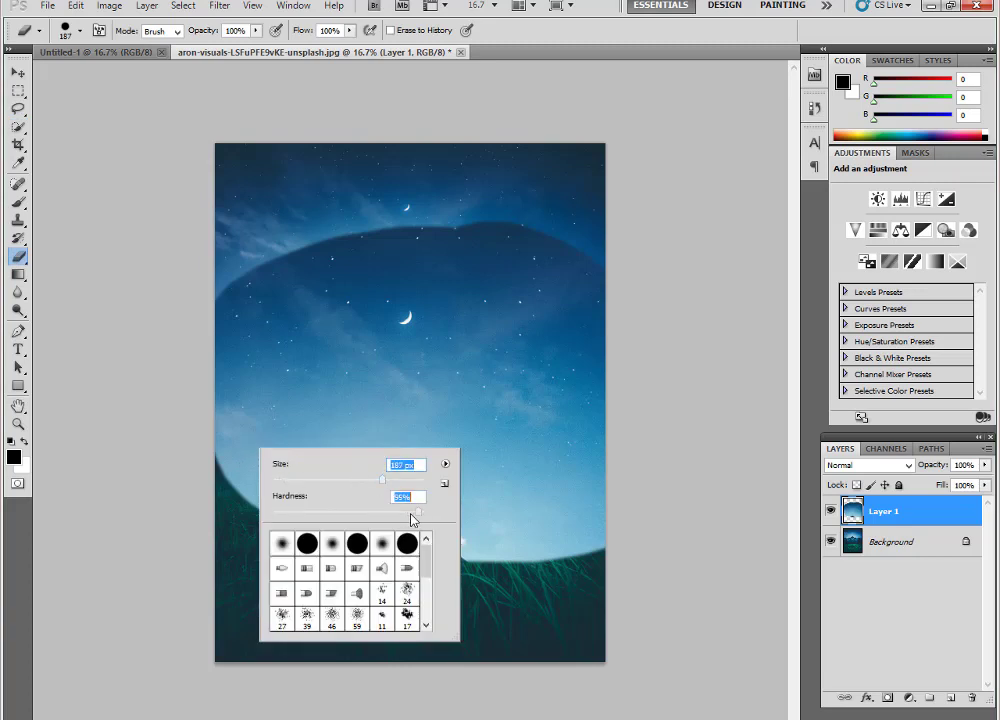
mouse_move(253, 401)
left_mouse_down()
mouse_move(196, 335)
mouse_move(451, 614)
mouse_move(625, 384)
mouse_move(317, 230)
left_mouse_up()
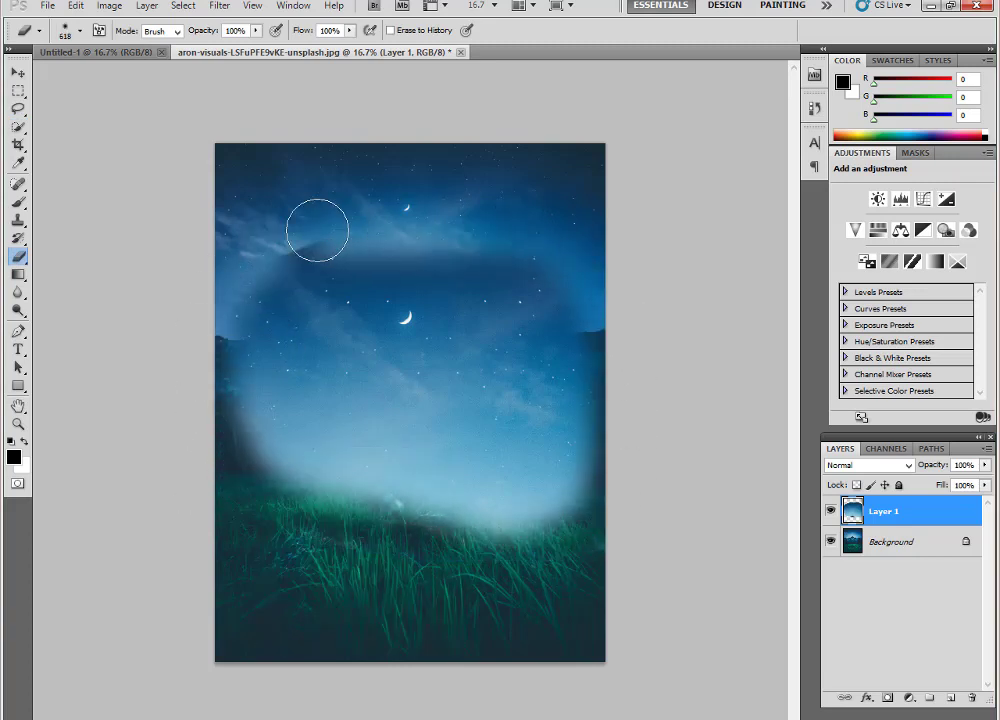
left_click(17, 74)
mouse_move(387, 330)
left_mouse_down()
mouse_move(346, 537)
mouse_move(520, 534)
left_mouse_up()
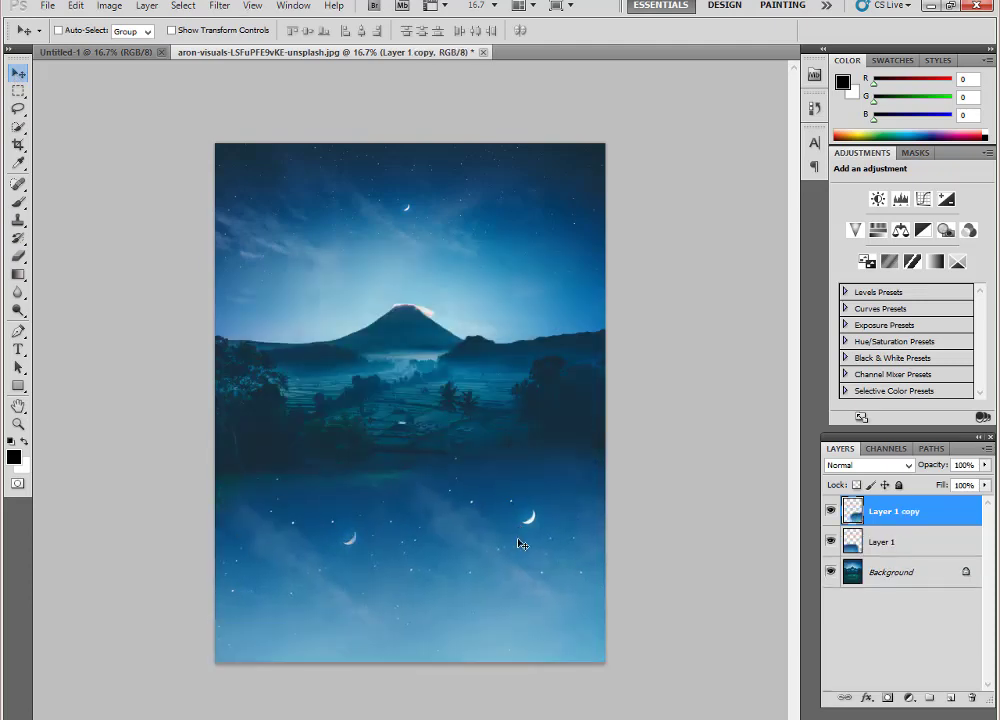
Step: Move the copied sky up and left over the mountain, comparing it with undo/redo
left_click_drag(384, 415, 403, 327)
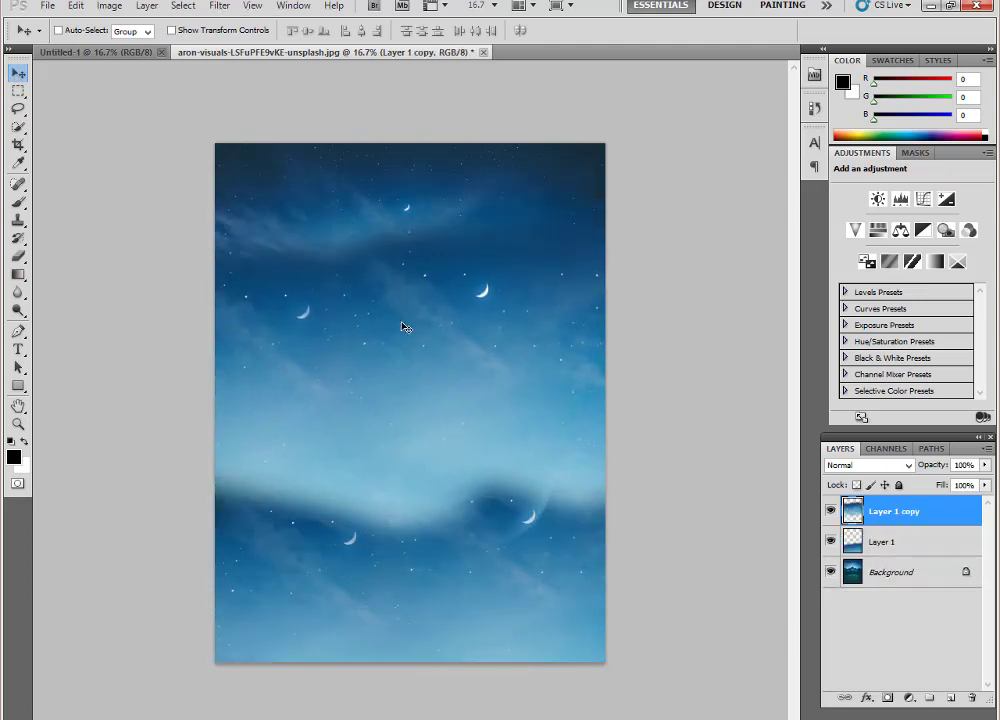
key("ctrl+alt+z")
key("ctrl+alt+z")
key("ctrl+shift+z")
left_click_drag(551, 565, 388, 315)
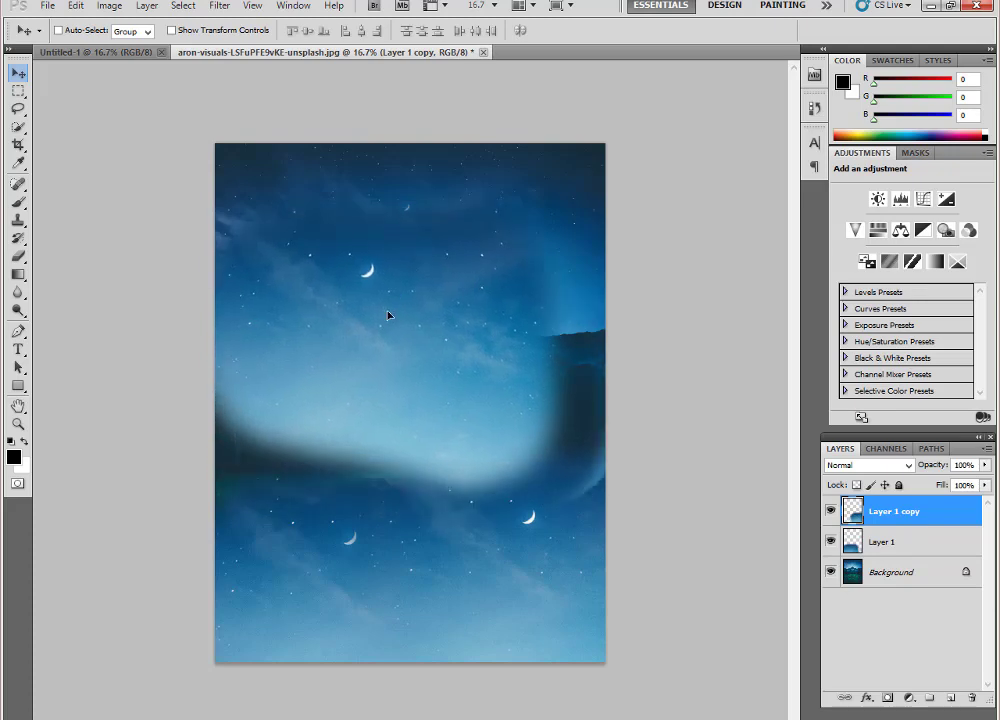
Step: Duplicate the sky patch twice, rotating each copy and nudging Layer 1 copy 3 into place
key("ctrl+j")
key("ctrl+t")
mouse_move(654, 513)
left_mouse_down()
mouse_move(377, 335)
mouse_move(513, 268)
left_mouse_up()
key("Return")
key("ctrl+j")
key("ctrl+t")
mouse_move(663, 350)
left_mouse_down()
mouse_move(485, 87)
mouse_move(663, 272)
mouse_move(663, 245)
left_mouse_up()
key("Return")
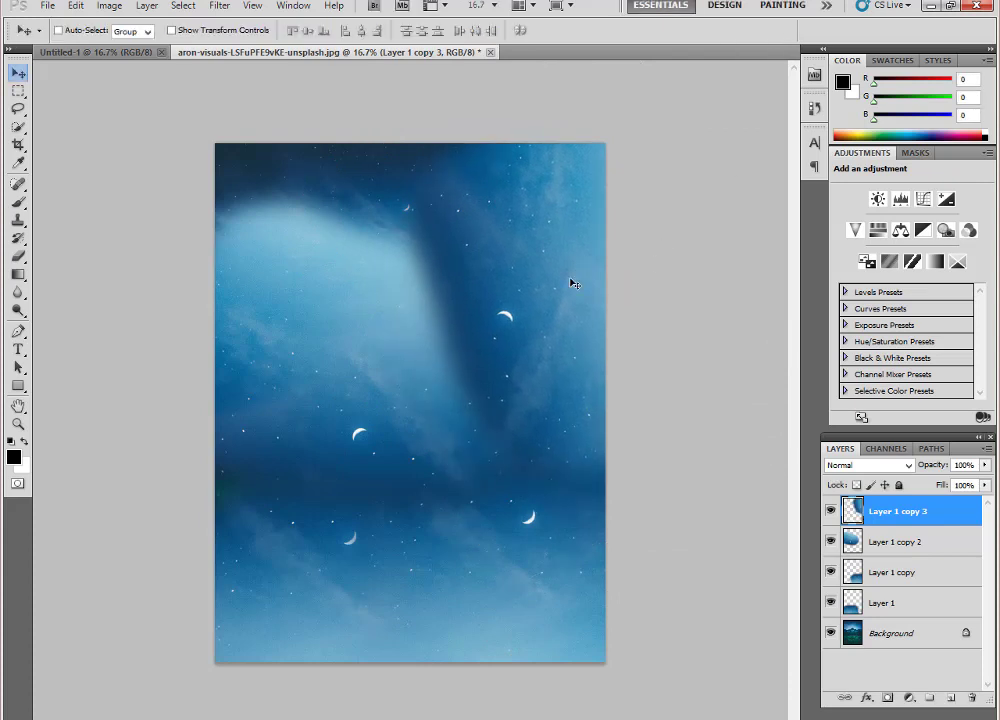
mouse_move(574, 284)
left_mouse_down()
mouse_move(232, 296)
mouse_move(297, 252)
mouse_move(523, 290)
mouse_move(306, 163)
mouse_move(306, 190)
mouse_move(328, 201)
mouse_move(417, 174)
mouse_move(551, 263)
left_mouse_up()
Step: Add further sky copies, tilting the newest one to a steep angle
key("ctrl+j")
key("ctrl+j")
key("ctrl+t")
mouse_move(650, 170)
left_mouse_down()
mouse_move(725, 252)
mouse_move(434, 150)
mouse_move(489, 237)
mouse_move(587, 548)
left_mouse_up()
key("Return")
key("ctrl+j")
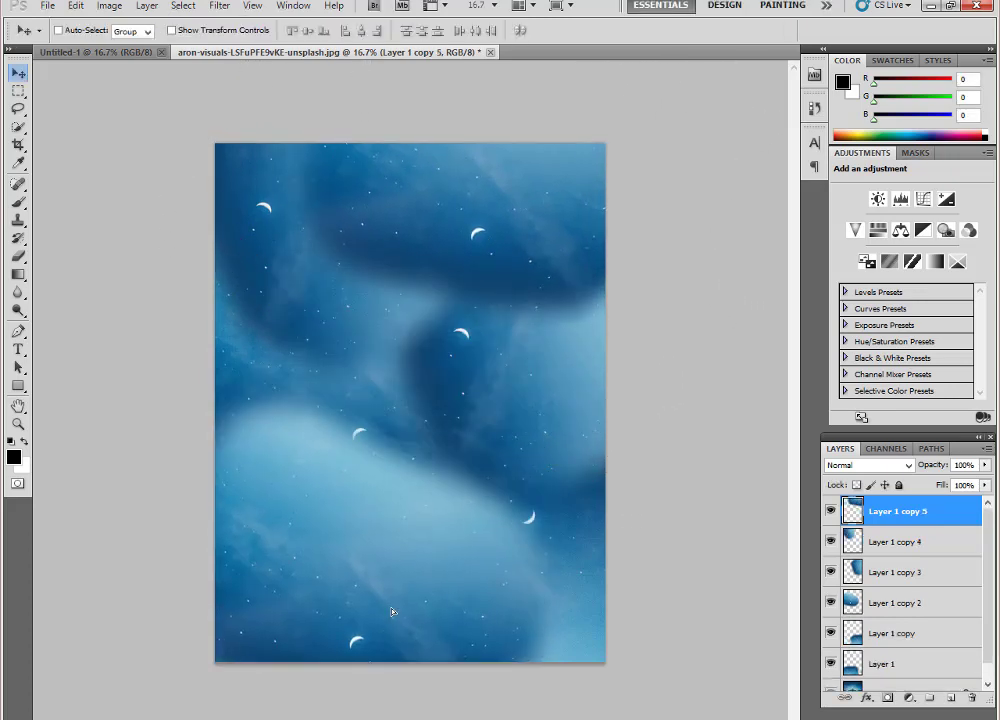
Step: Set a sky copy to Lighten, then merge all layers and duplicate the result as Layer 1
left_click(868, 465)
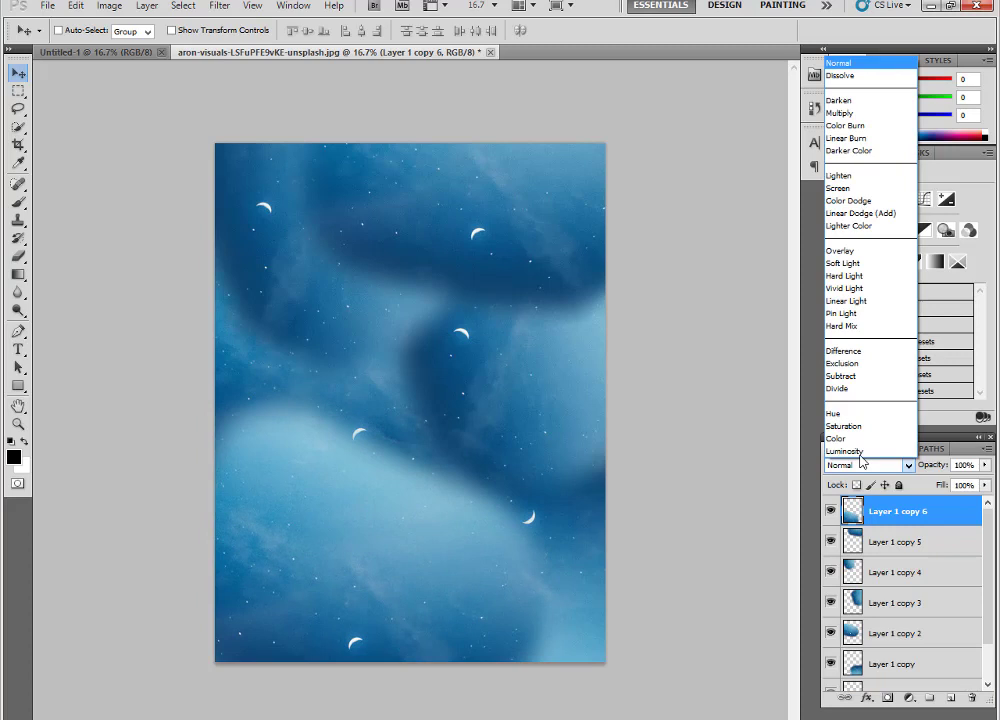
left_click(848, 174)
mouse_move(411, 562)
left_mouse_down()
mouse_move(419, 440)
mouse_move(500, 339)
mouse_move(442, 263)
mouse_move(543, 204)
mouse_move(295, 217)
mouse_move(425, 537)
mouse_move(454, 570)
left_mouse_up()
key("ctrl+j")
key("ctrl+j")
key("ctrl+j")
key("ctrl+j")
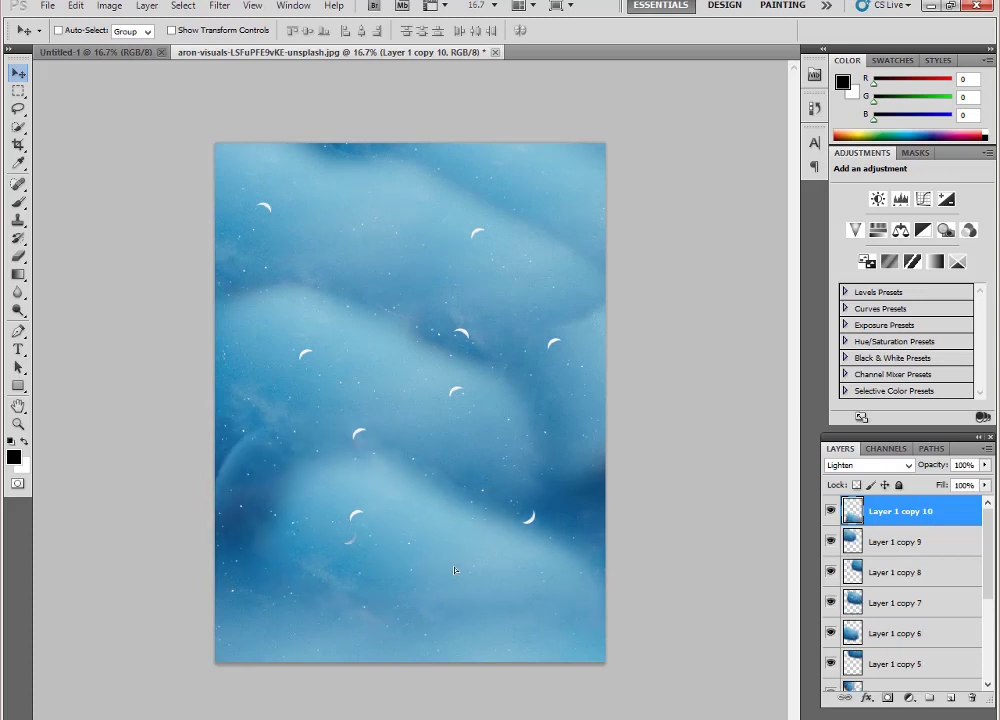
key("ctrl+shift+e")
key("ctrl+j")
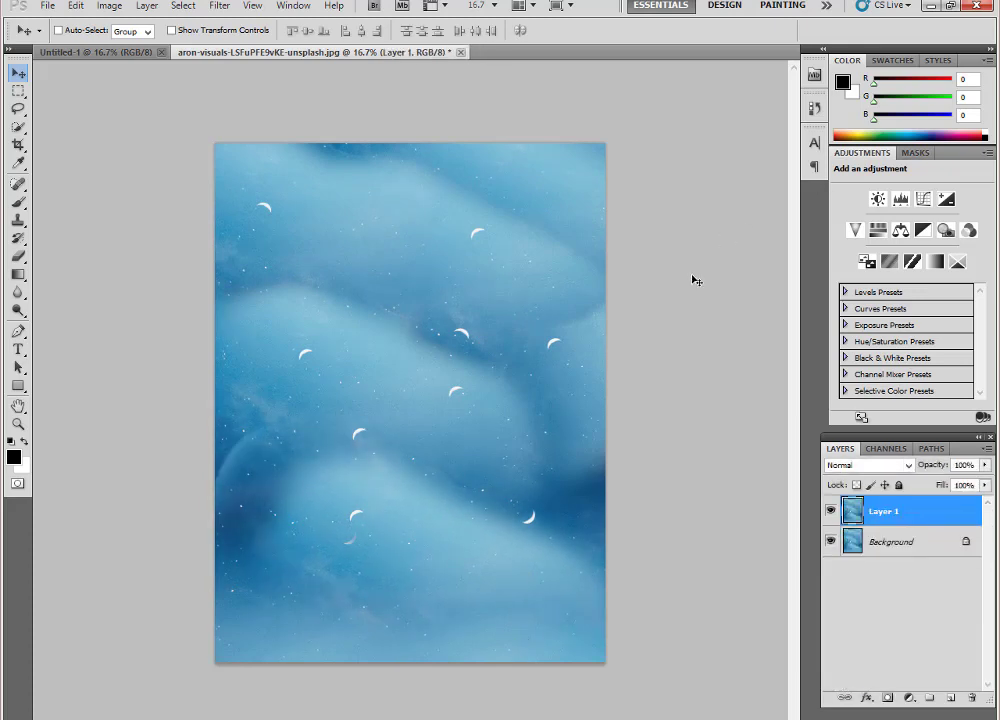
Step: Apply an S-shaped Curves adjustment raising highlights and darkening shadows on Layer 1
left_click(108, 7)
mouse_move(134, 44)
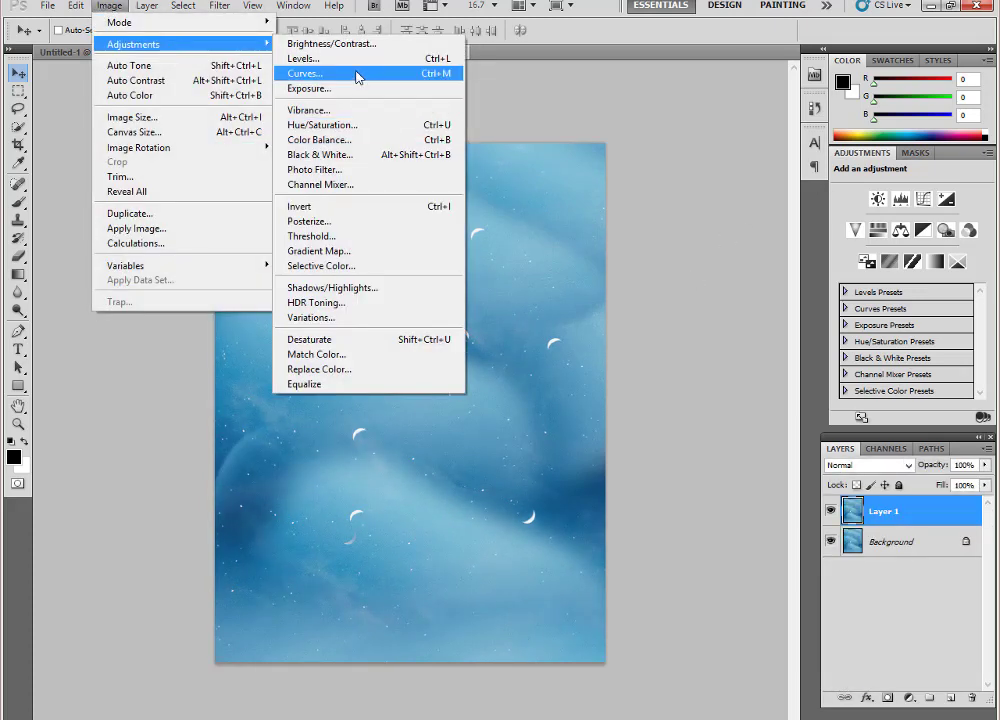
left_click(280, 68)
left_click_drag(519, 129, 689, 136)
left_click(711, 239)
mouse_move(663, 284)
left_mouse_down()
mouse_move(663, 263)
mouse_move(667, 297)
left_mouse_up()
left_click_drag(636, 337, 650, 357)
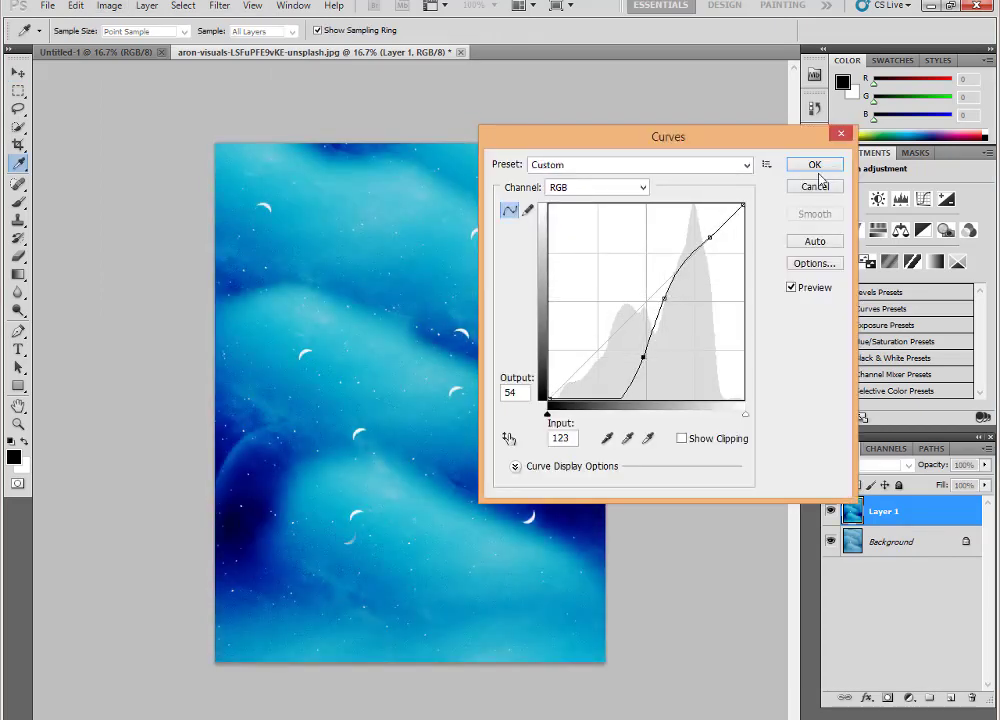
left_click(817, 163)
key("v")
key("z")
left_click(370, 475)
left_click(475, 424, "alt")
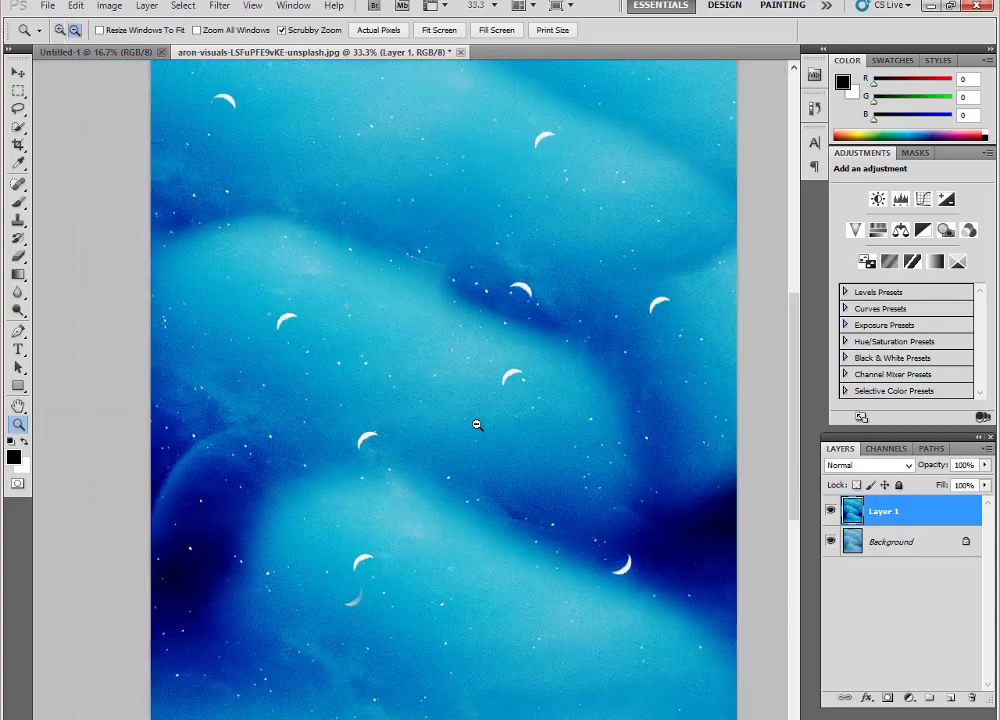
Step: Preview Levels with black input 31, dismiss it, and inspect the pattern up close
key("ctrl+l")
left_click_drag(365, 333, 387, 333)
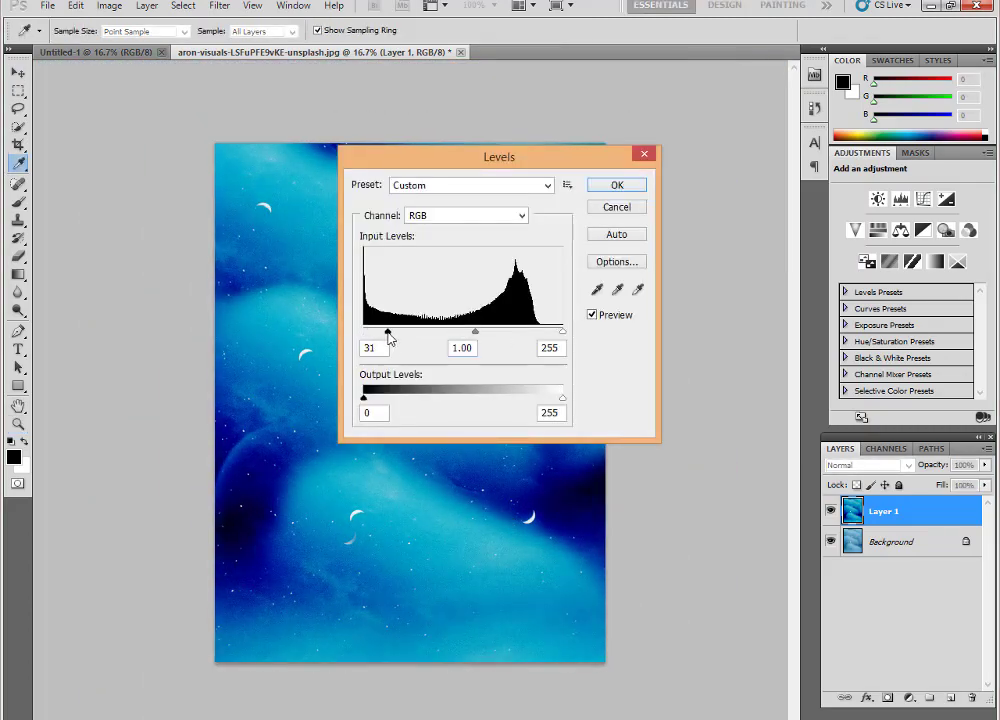
key("Escape")
key("z")
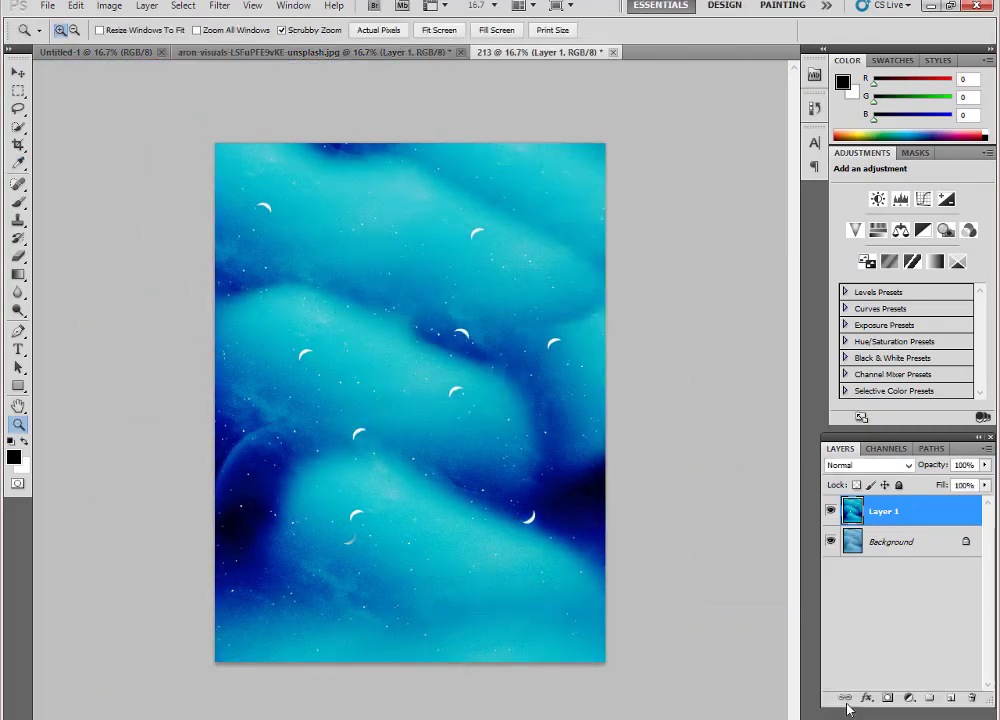
left_click(444, 374)
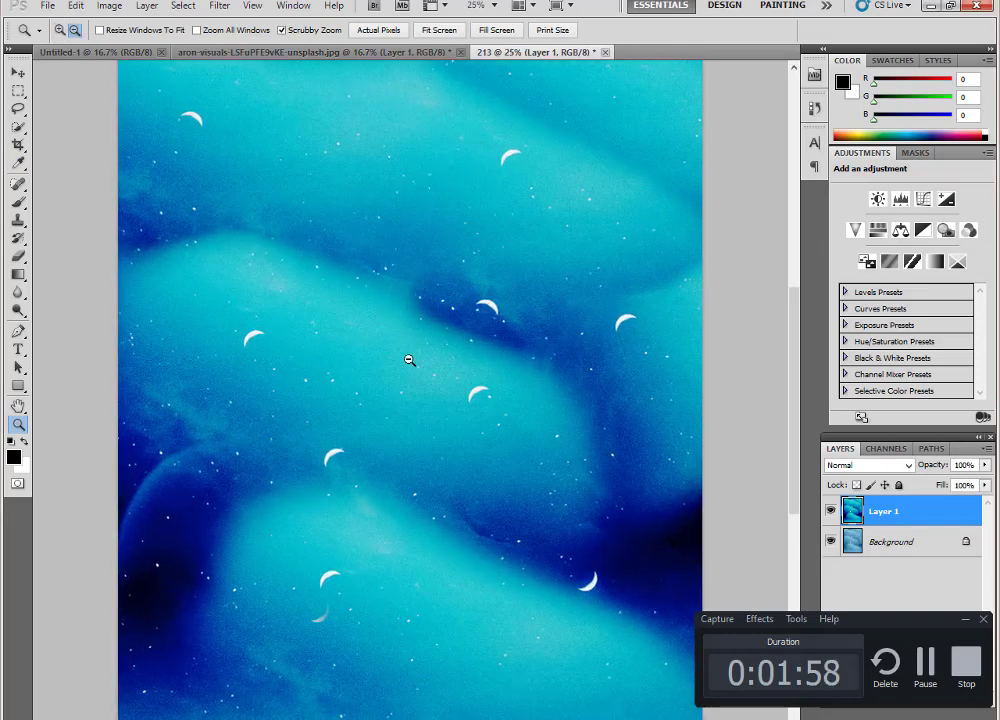
left_click(297, 239, "alt")
Step: Warp Layer 1 into waves, bending the middle down and the top edge up, then open Liquify
key("ctrl+t")
left_click(734, 30)
left_click_drag(371, 381, 397, 462)
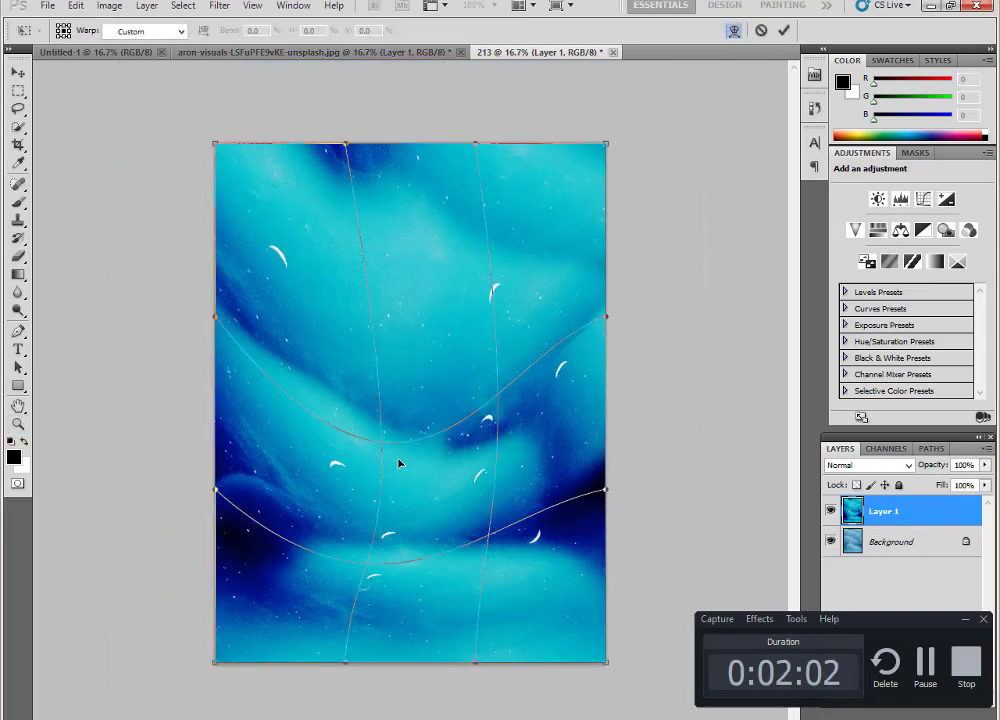
mouse_move(396, 160)
left_mouse_down()
mouse_move(397, 293)
mouse_move(415, 269)
mouse_move(416, 138)
left_mouse_up()
key("z")
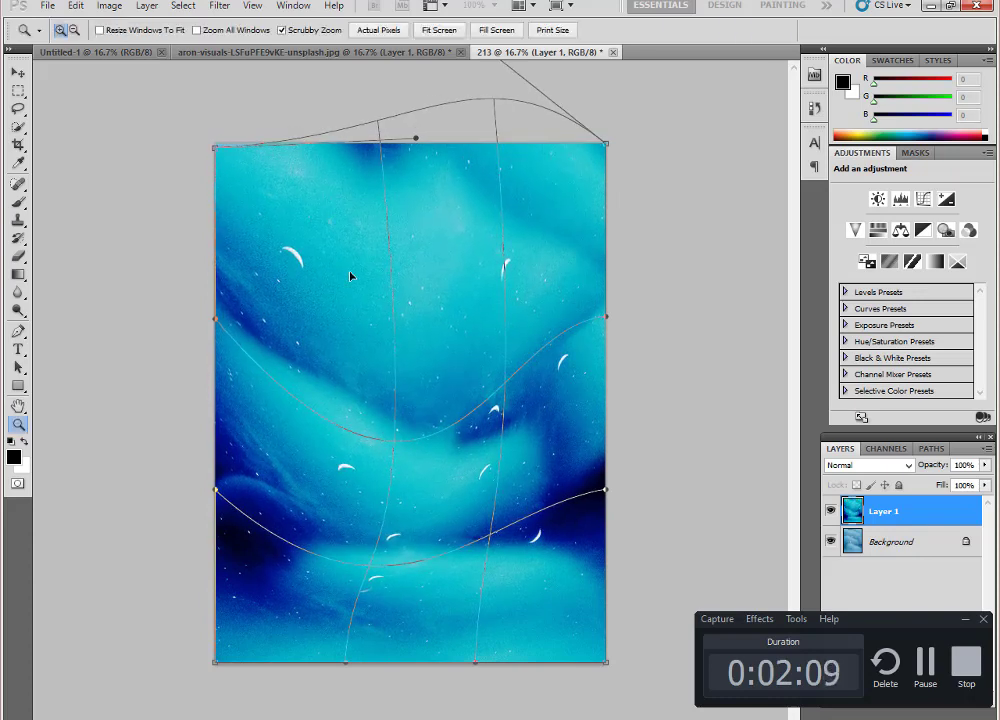
key("Return")
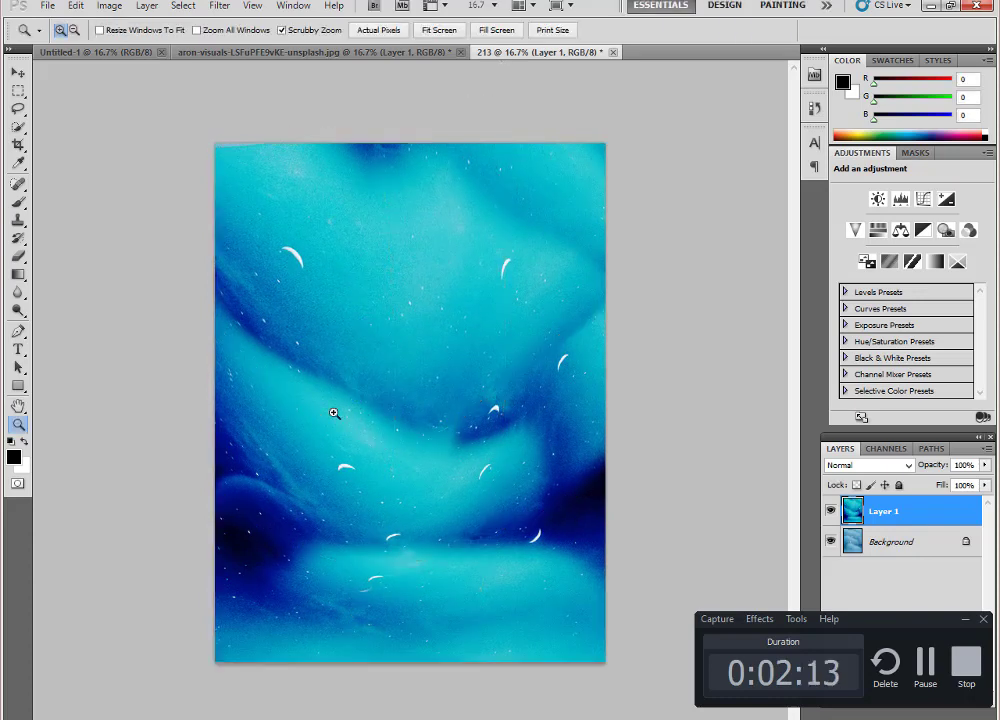
left_click(335, 413)
left_click(219, 5)
left_click(238, 96)
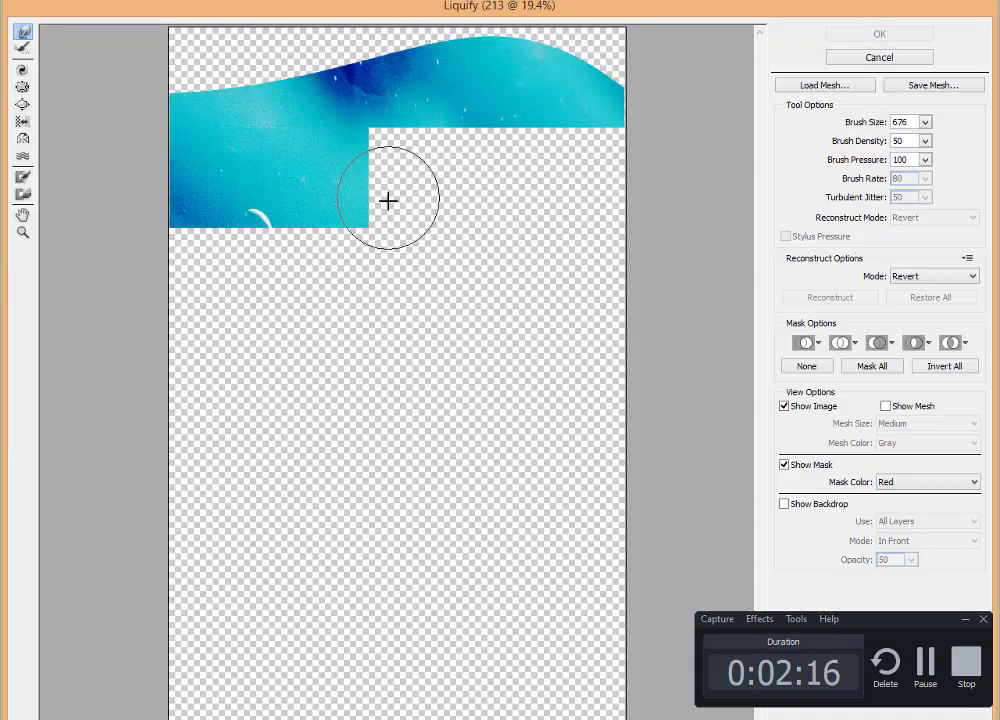
Step: Push the left and lower dark bands into waves with Forward Warp strokes
left_click_drag(345, 397, 437, 424)
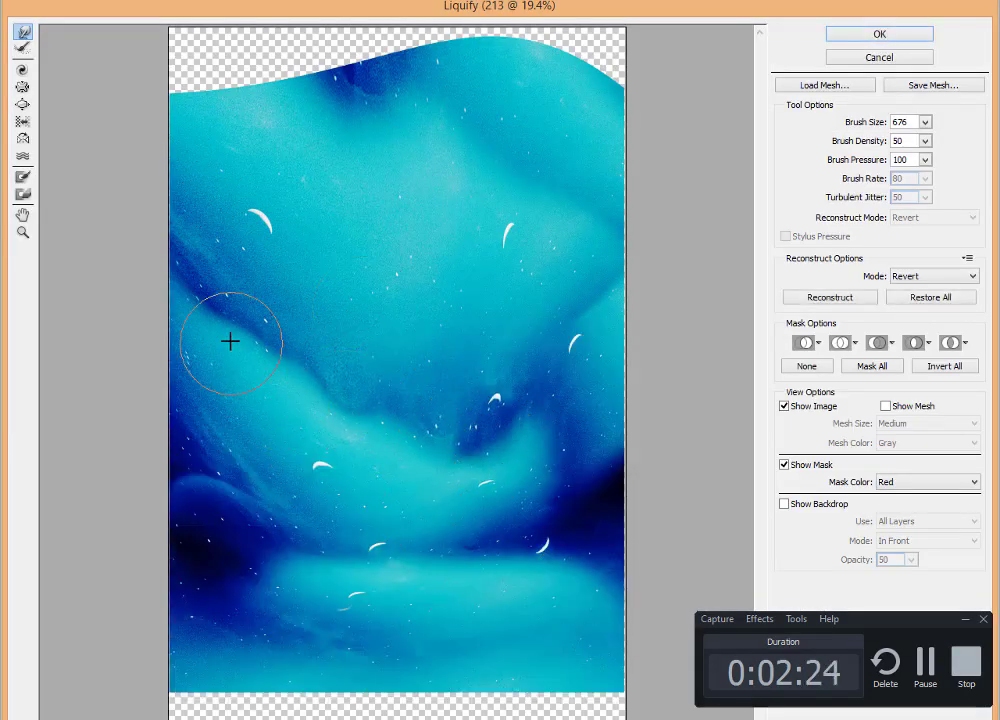
left_click_drag(230, 341, 286, 283)
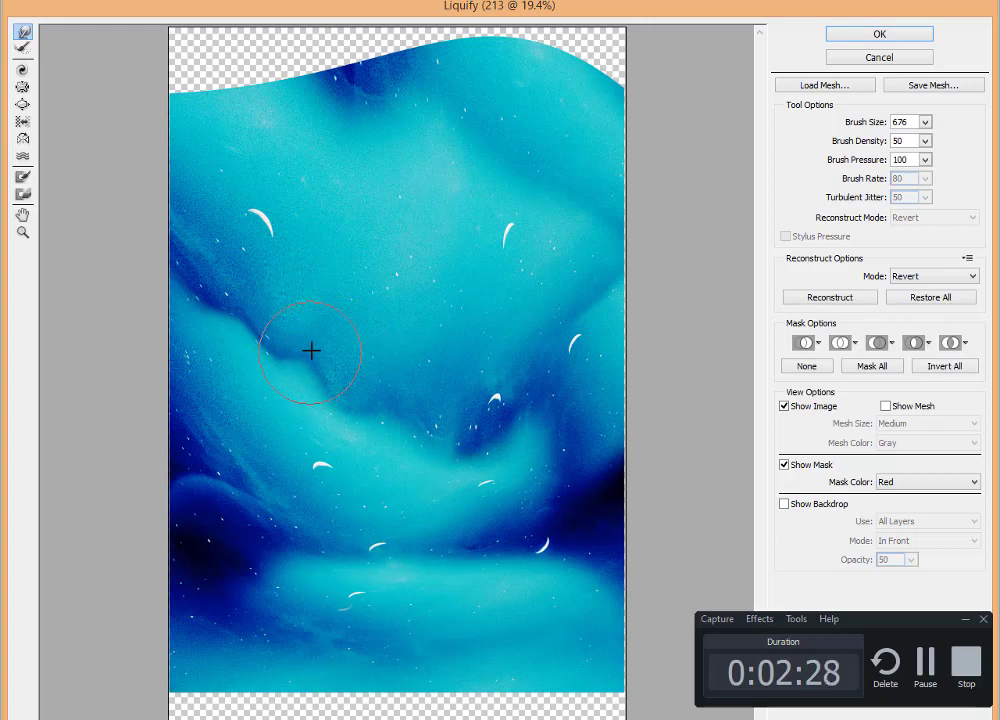
mouse_move(311, 350)
left_mouse_down()
mouse_move(516, 446)
mouse_move(525, 331)
mouse_move(629, 420)
mouse_move(495, 549)
mouse_move(482, 505)
left_mouse_up()
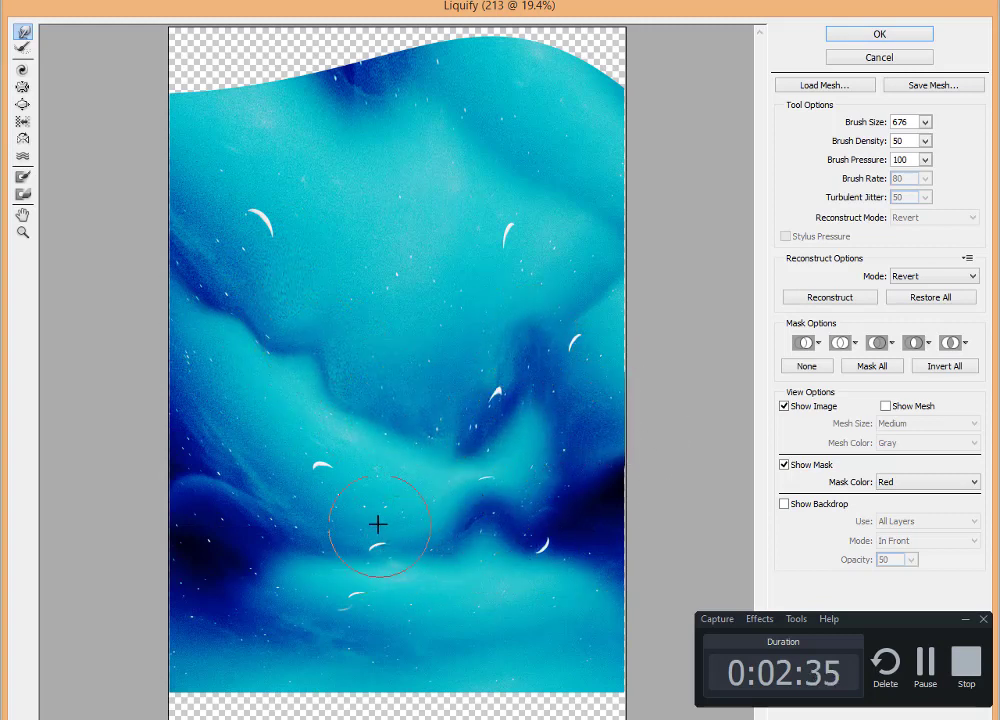
mouse_move(378, 524)
left_mouse_down()
mouse_move(366, 641)
mouse_move(301, 513)
mouse_move(223, 458)
mouse_move(197, 515)
mouse_move(185, 513)
mouse_move(230, 663)
mouse_move(279, 650)
mouse_move(383, 671)
mouse_move(598, 542)
mouse_move(607, 509)
mouse_move(591, 475)
mouse_move(604, 573)
mouse_move(600, 535)
left_mouse_up()
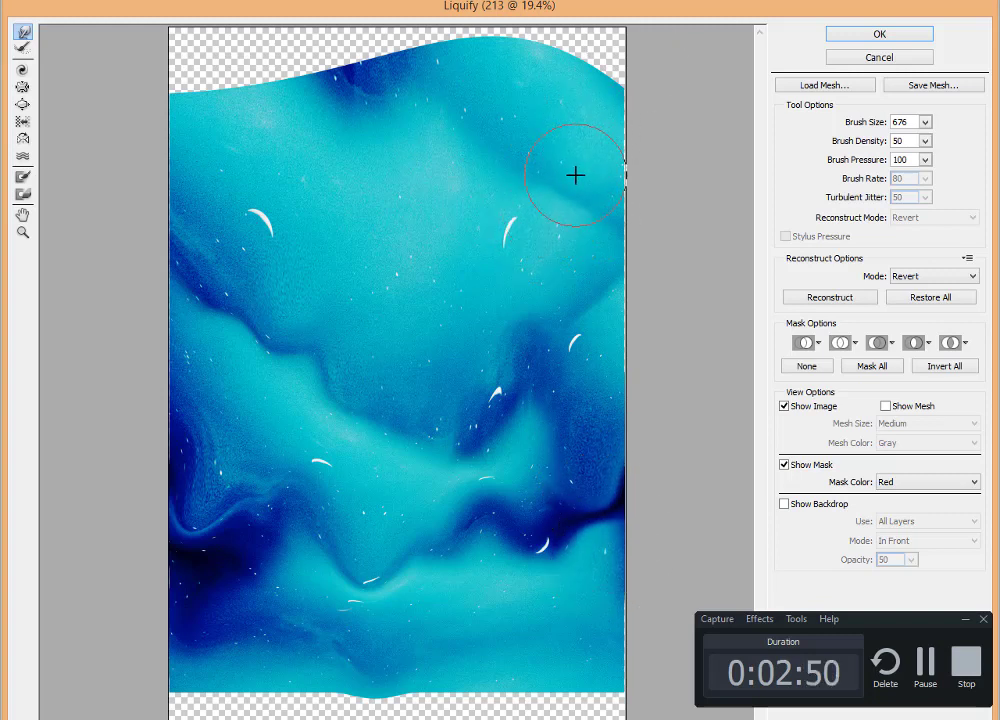
left_click_drag(498, 132, 474, 166)
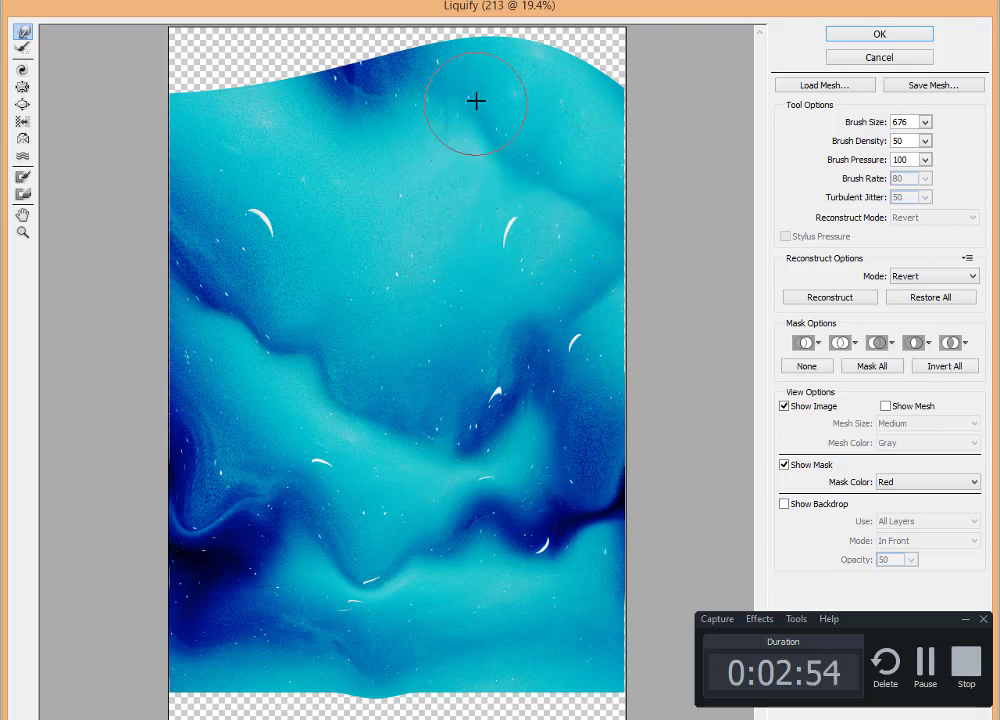
Step: Smear the remaining dark folds into rounded, flowing waves and apply Liquify
left_click_drag(551, 184, 582, 225)
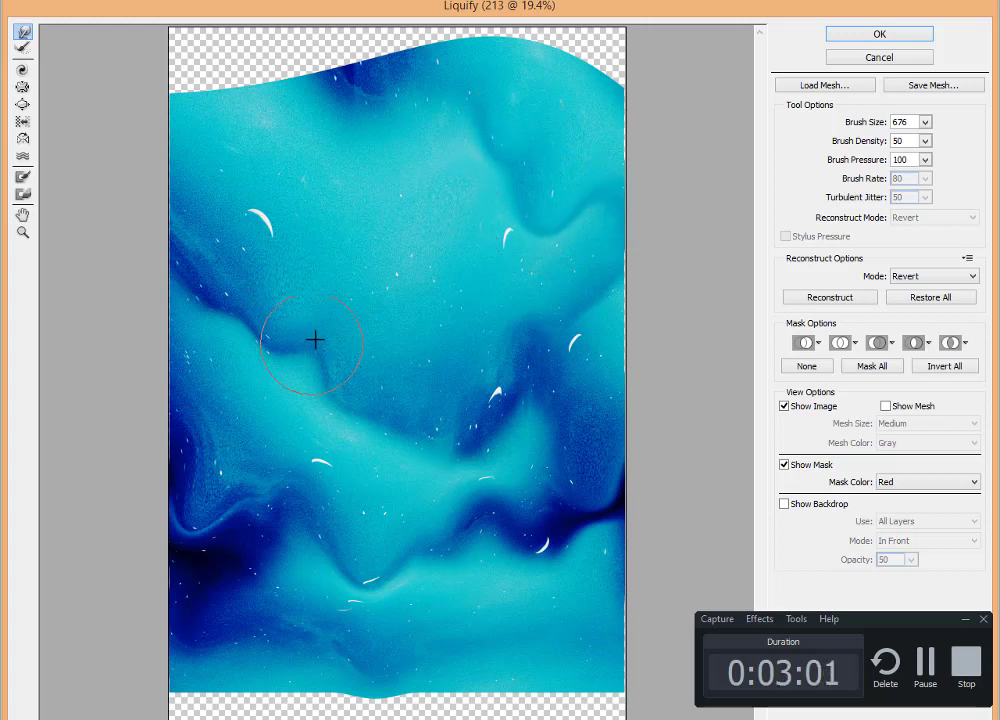
left_click_drag(314, 340, 302, 259)
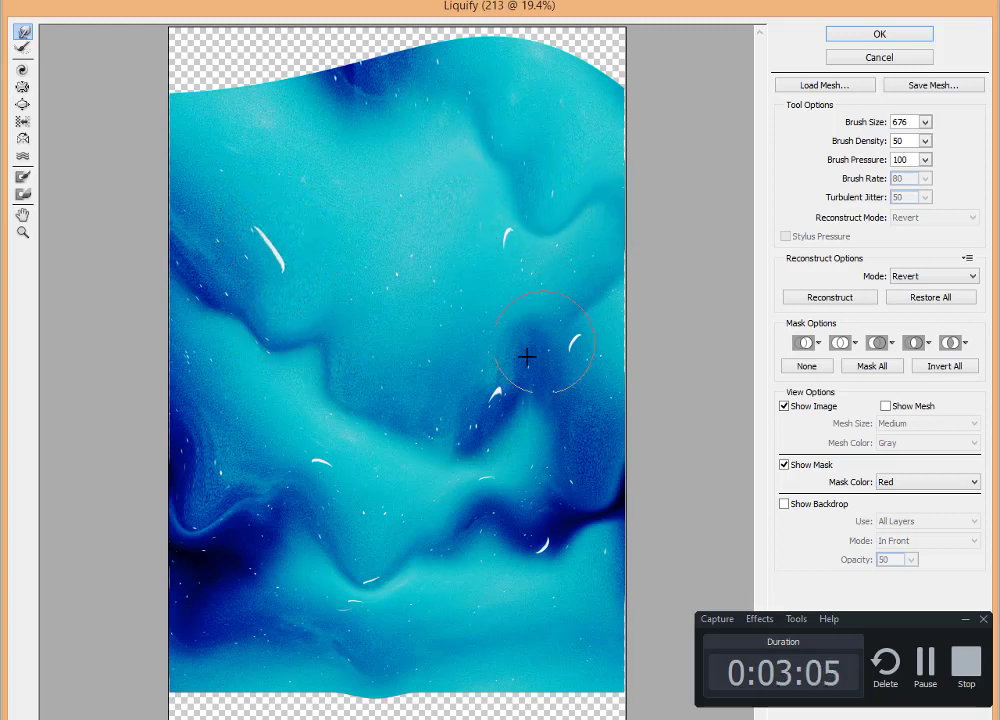
left_click_drag(480, 375, 572, 431)
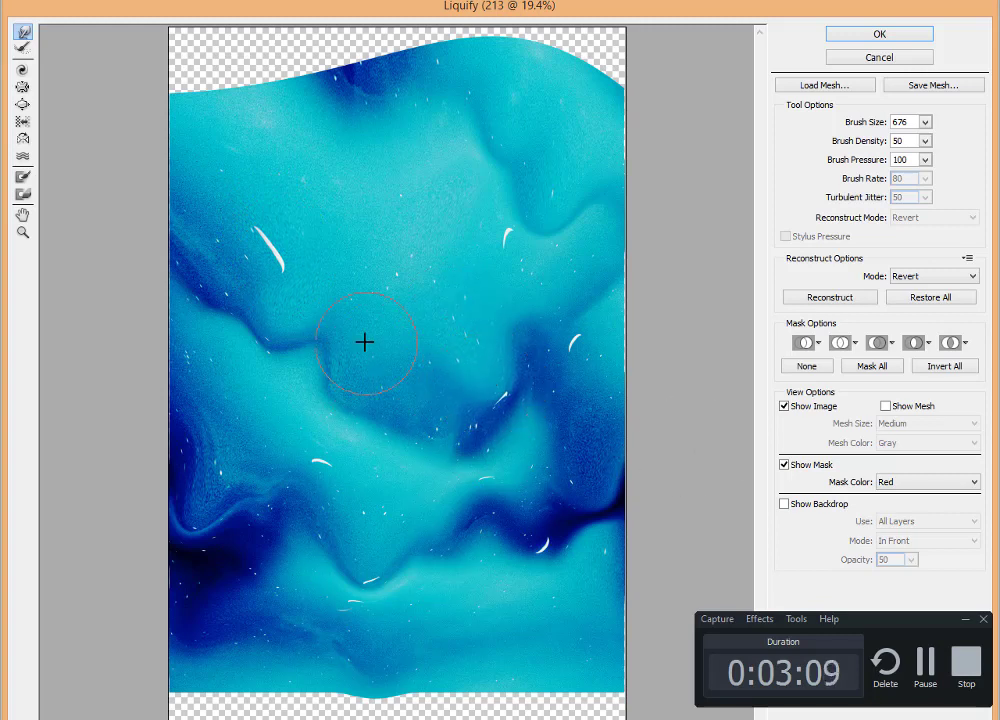
left_click_drag(349, 421, 383, 427)
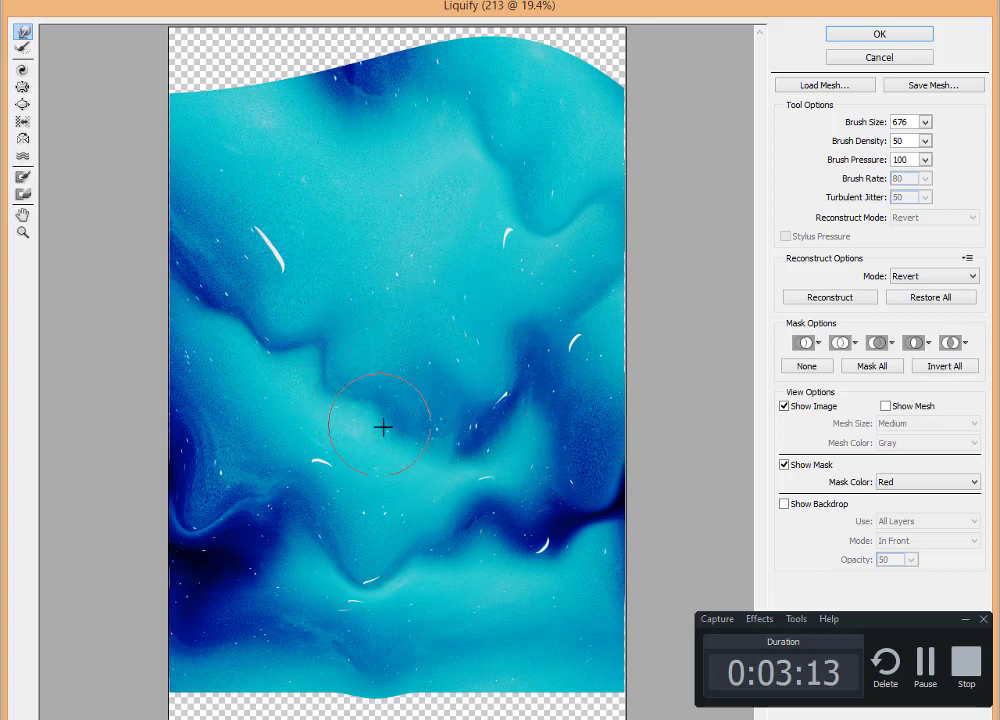
left_click_drag(411, 540, 375, 555)
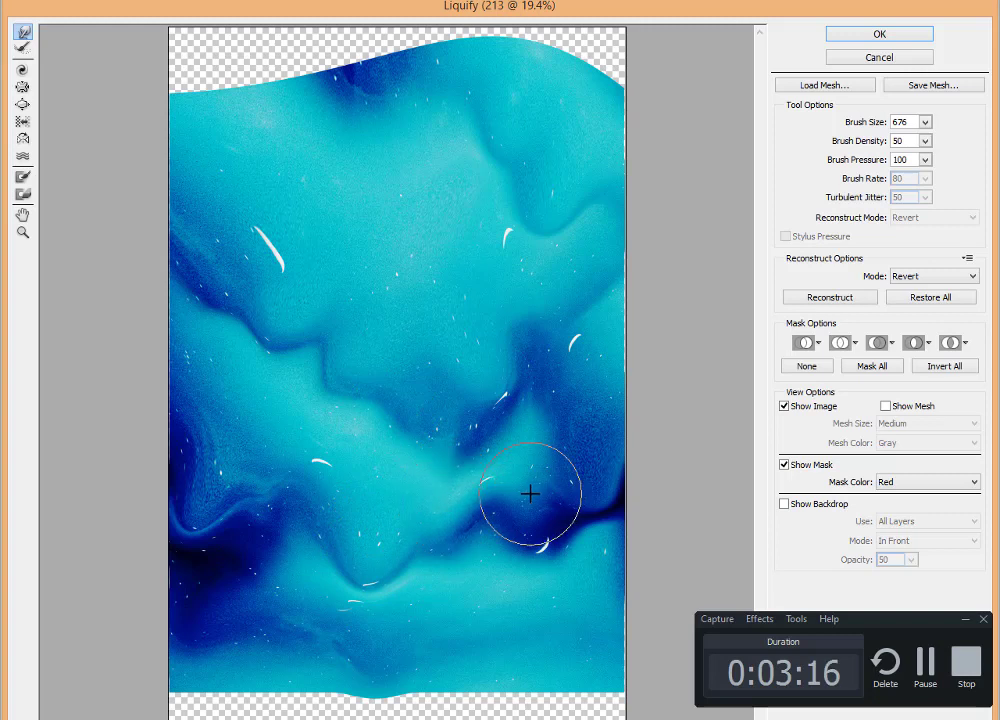
mouse_move(529, 493)
left_mouse_down()
mouse_move(240, 458)
mouse_move(430, 166)
left_mouse_up()
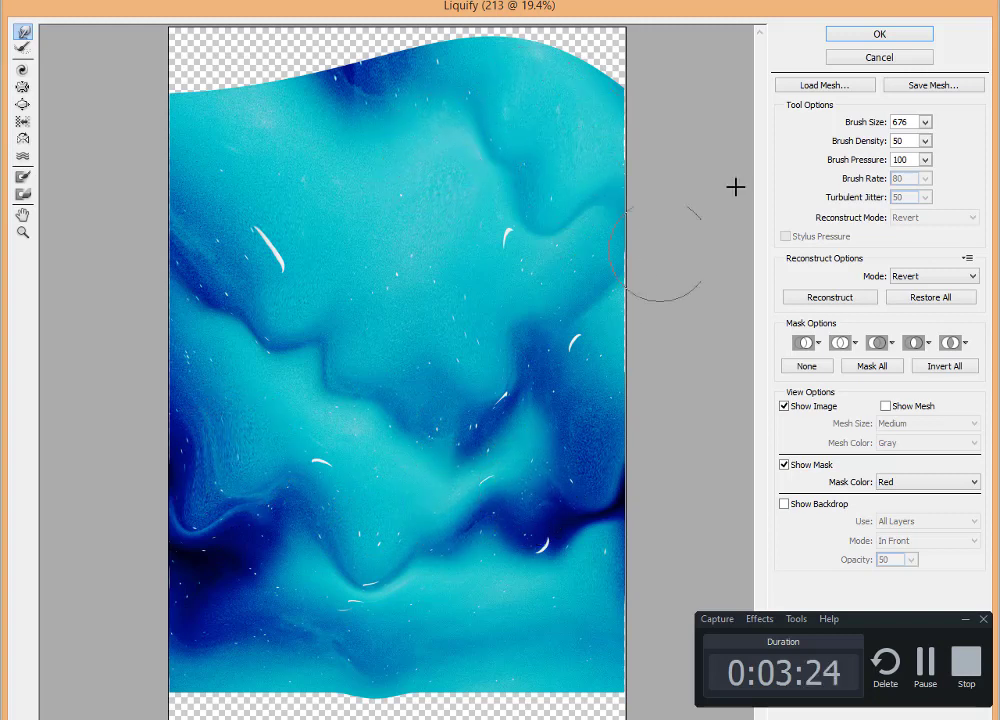
key("Return")
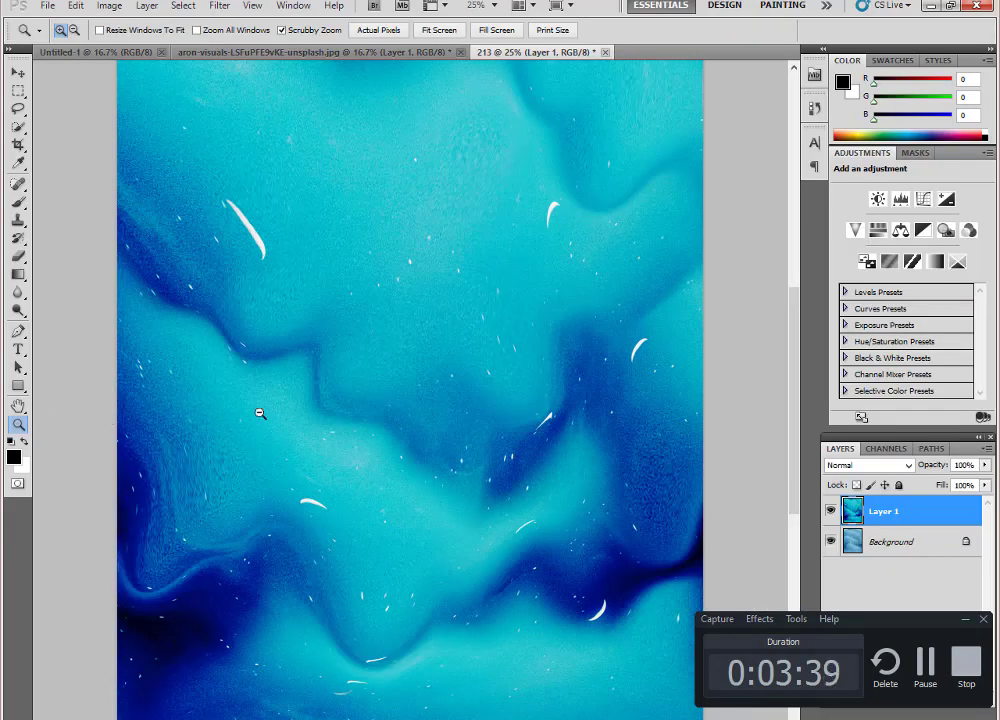
Step: Fit the image in view and duplicate the liquid layer as Layer 1 copy
left_click(294, 424, "alt")
left_click(453, 468)
left_click(464, 453)
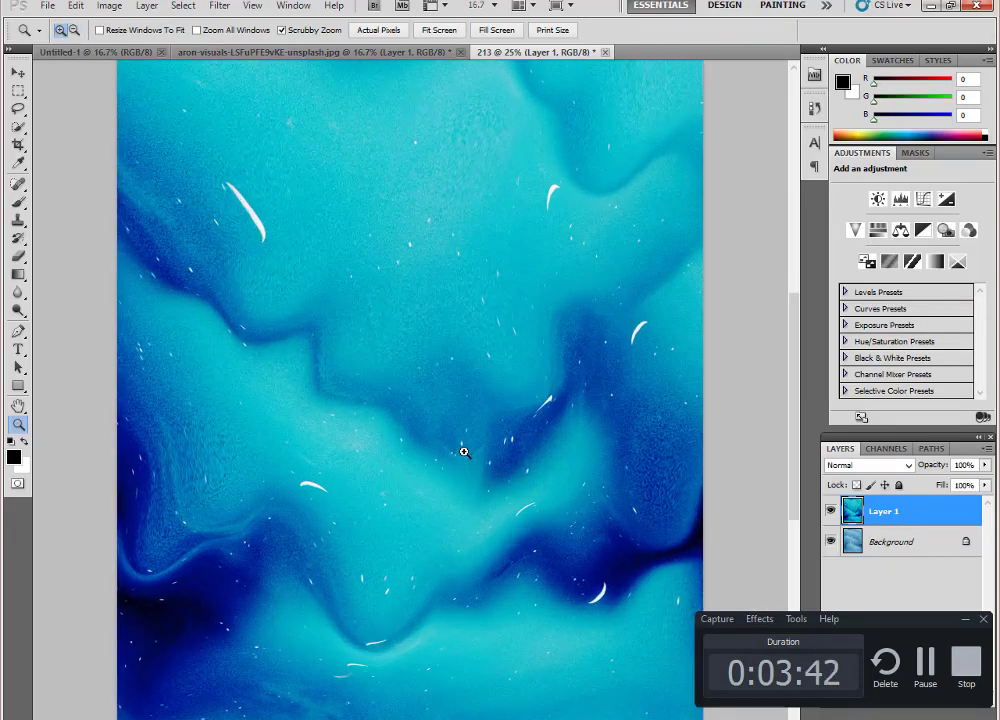
key("ctrl+j")
key("ctrl+l")
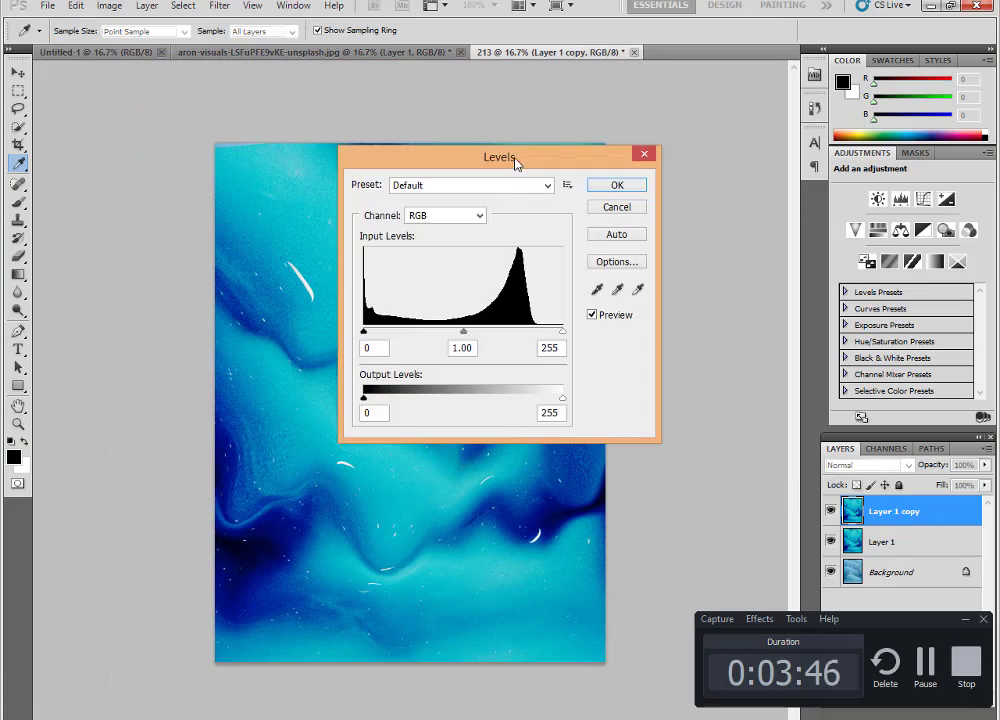
left_click(616, 207)
Step: Tint Layer 1 copy's shadows toward blue with Color Balance
key("ctrl+b")
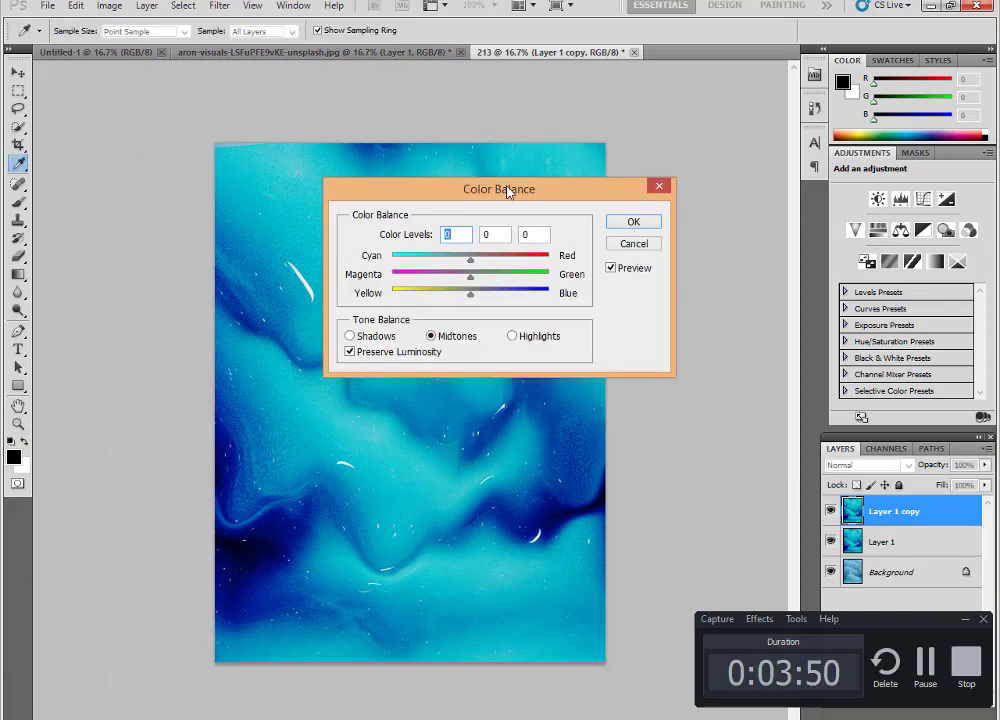
left_click_drag(505, 192, 642, 90)
mouse_move(608, 157)
left_mouse_down()
mouse_move(654, 160)
mouse_move(555, 187)
mouse_move(647, 197)
left_mouse_up()
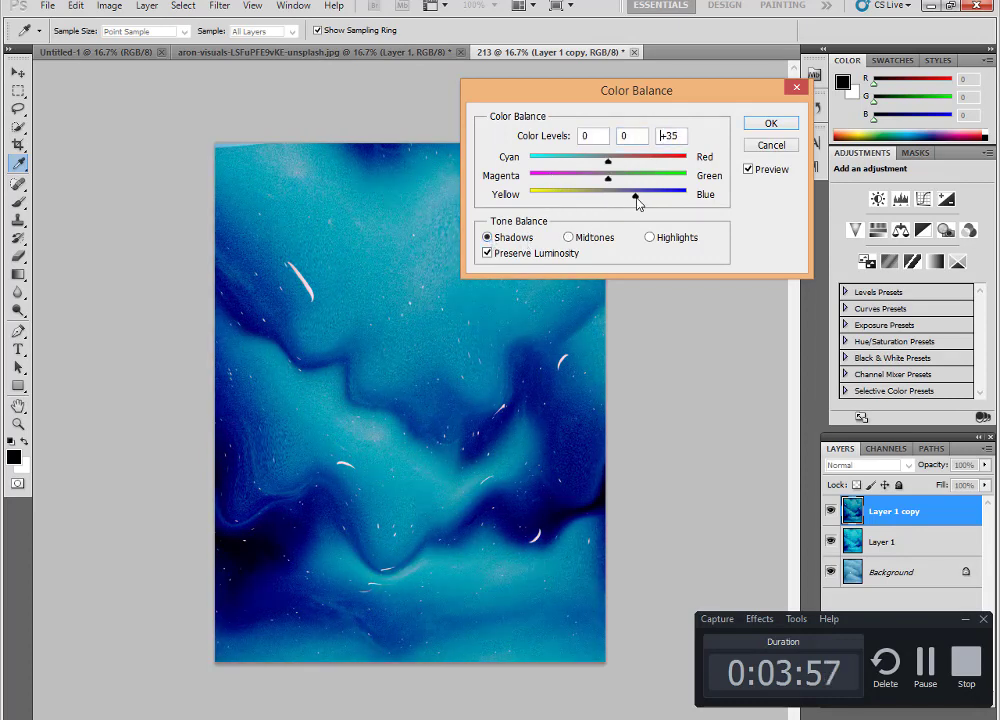
key("Escape")
key("z")
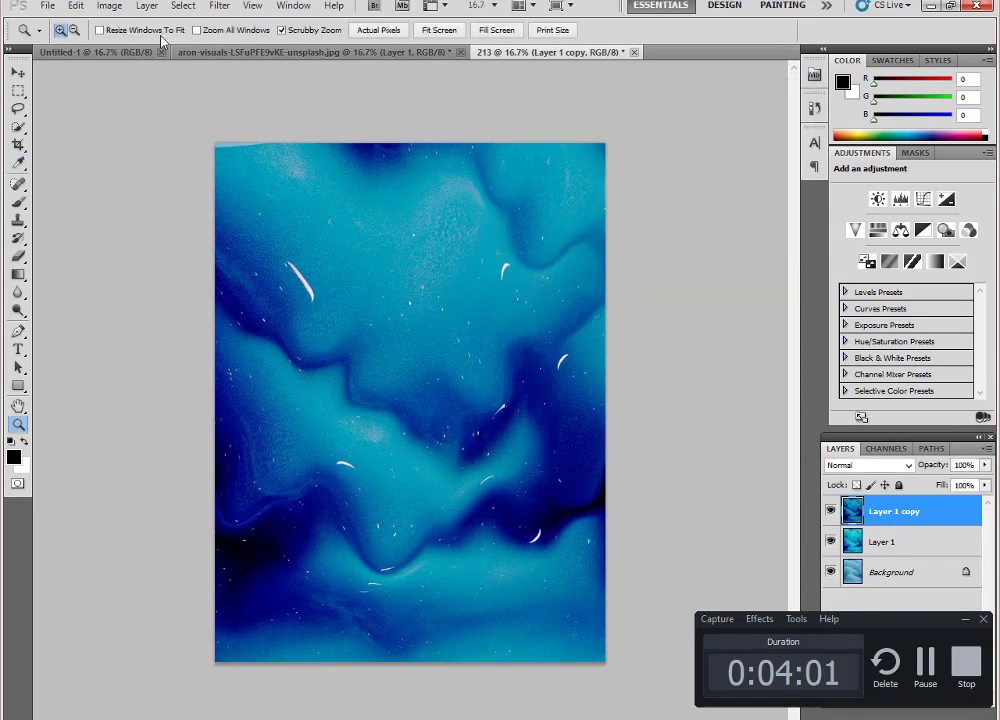
Step: Duplicate the whole image as a new document named '213 copy'
left_click(109, 6)
left_click(150, 212)
left_click(632, 252)
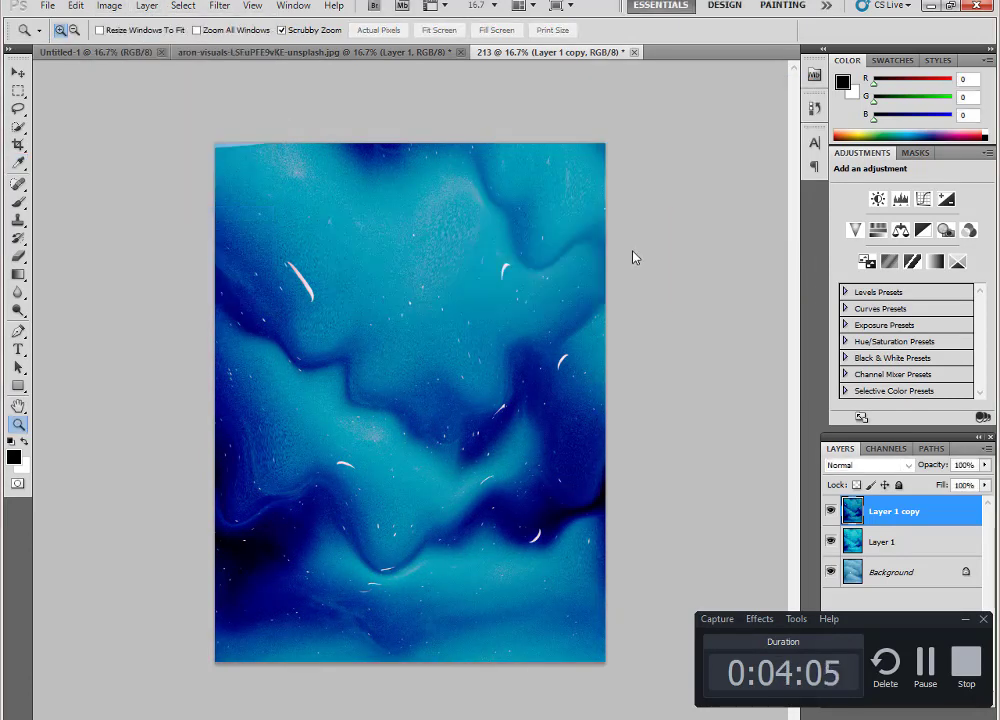
left_click(15, 111)
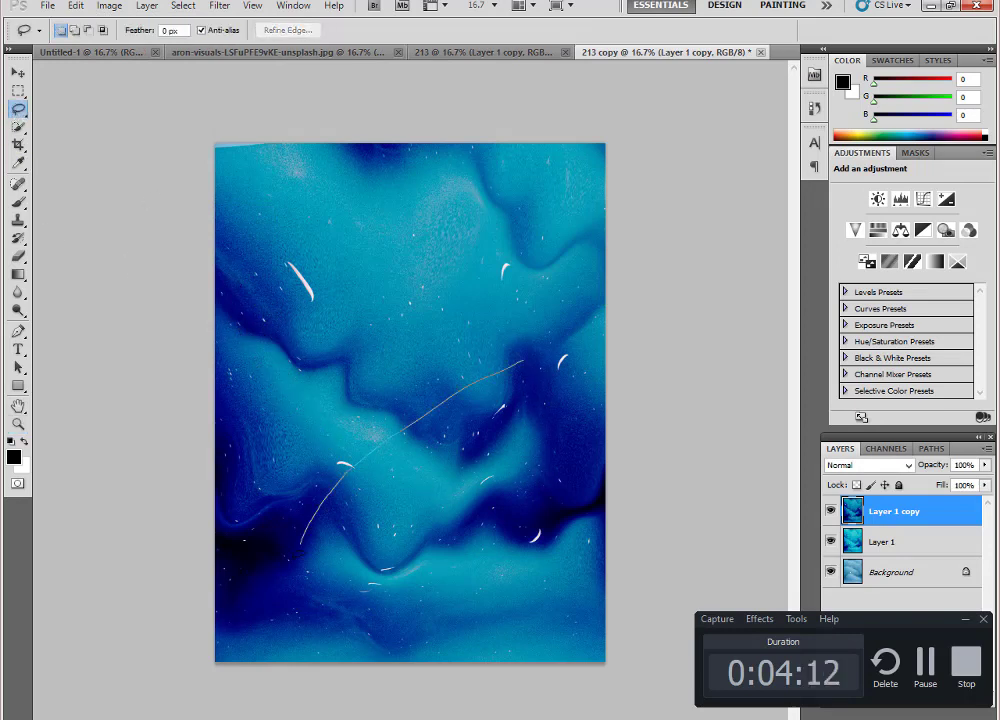
Step: Copy a lassoed centre patch to Layer 2, erase its edges and rotate it about -127°
left_click_drag(578, 525, 480, 335)
key("ctrl+j")
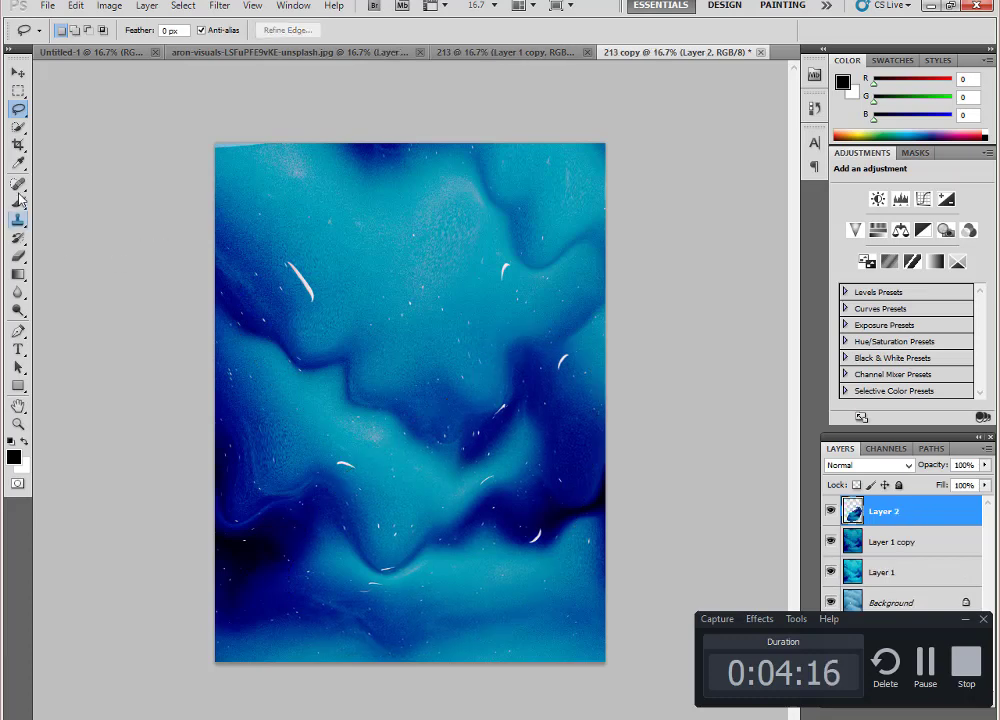
left_click(20, 75)
left_click_drag(469, 438, 422, 340)
left_click(18, 256)
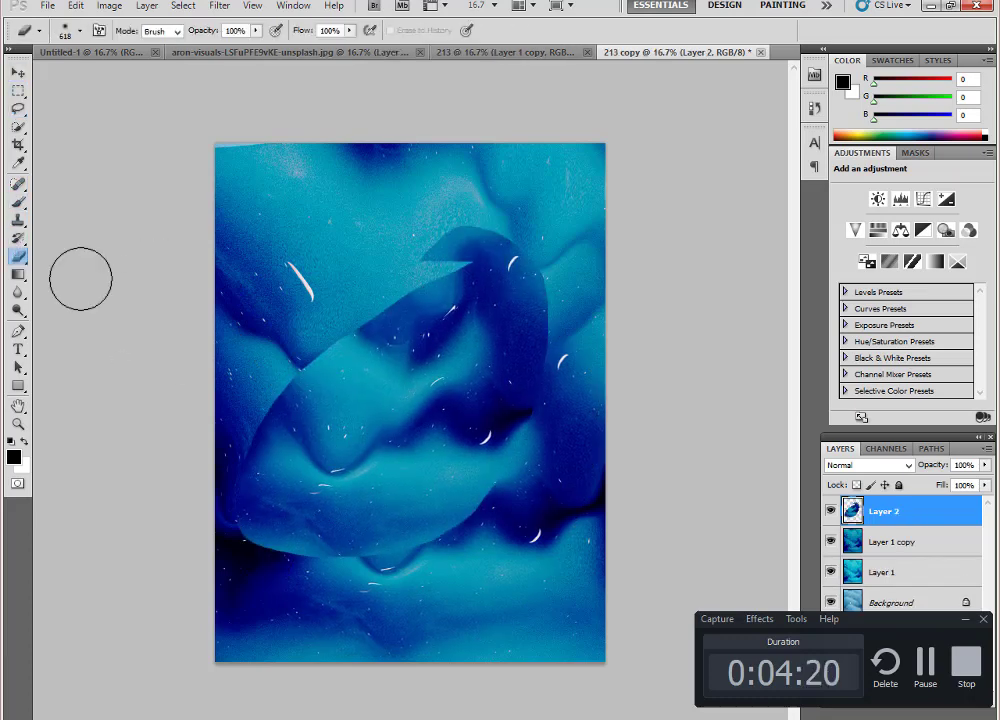
mouse_move(80, 279)
left_mouse_down()
mouse_move(362, 299)
mouse_move(257, 535)
mouse_move(500, 468)
mouse_move(491, 234)
left_mouse_up()
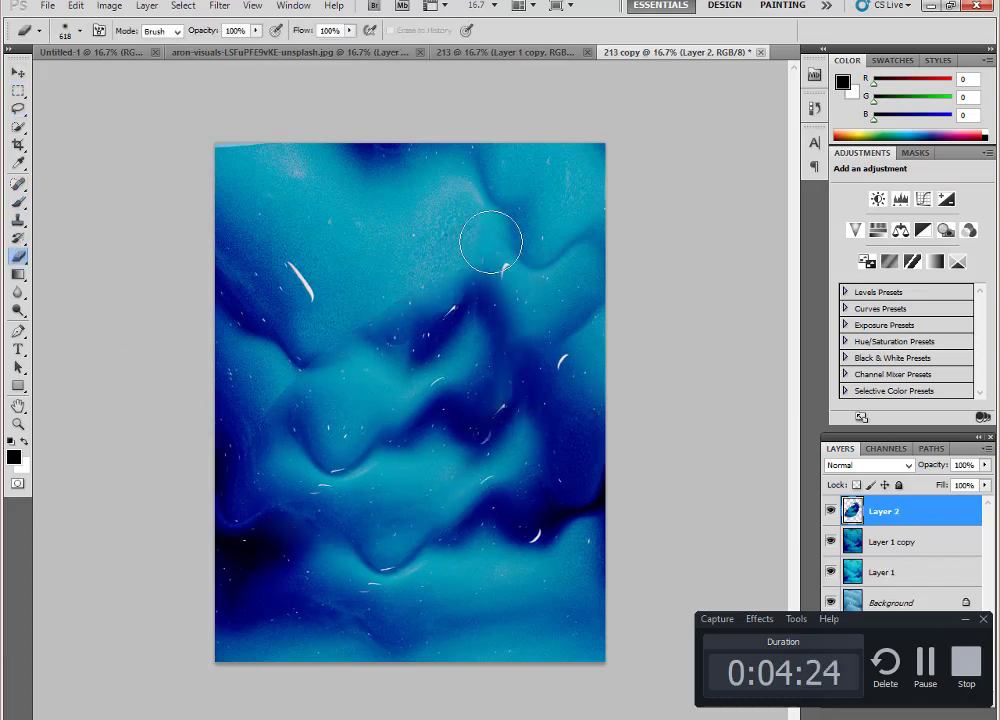
key("ctrl+t")
mouse_move(475, 408)
left_mouse_down()
mouse_move(371, 278)
mouse_move(440, 281)
left_mouse_up()
key("Return")
key("e")
Step: Make two rotated copies of the patch, one at 149.4°, the other over the lower image
left_click(18, 72)
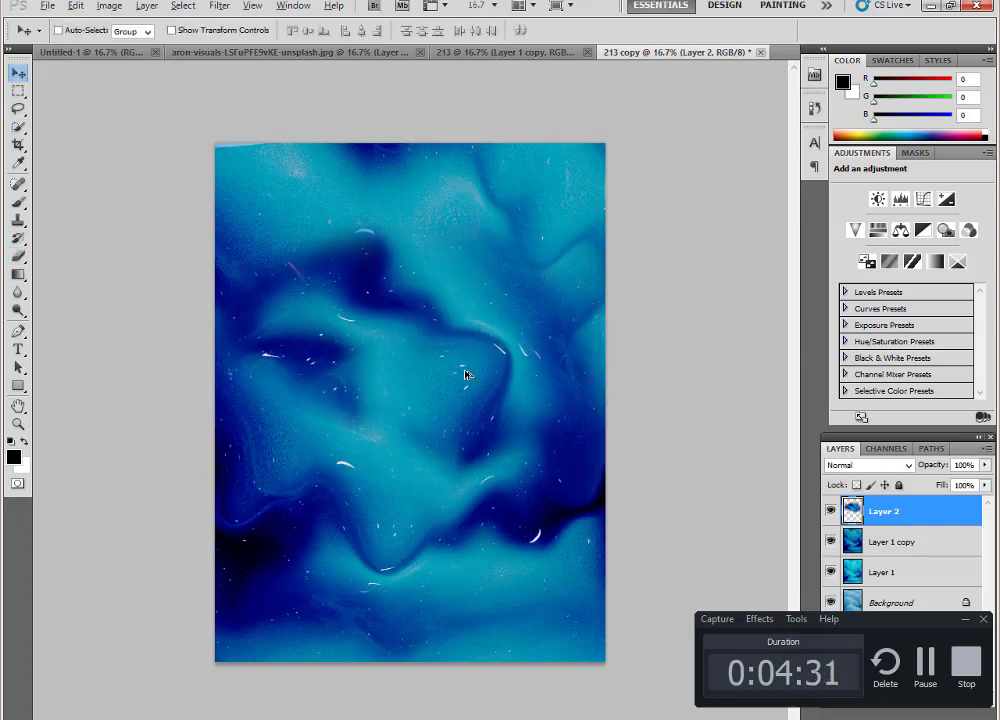
mouse_move(462, 375)
left_mouse_down()
mouse_move(545, 290)
mouse_move(458, 282)
mouse_move(412, 238)
left_mouse_up()
key("ctrl+t")
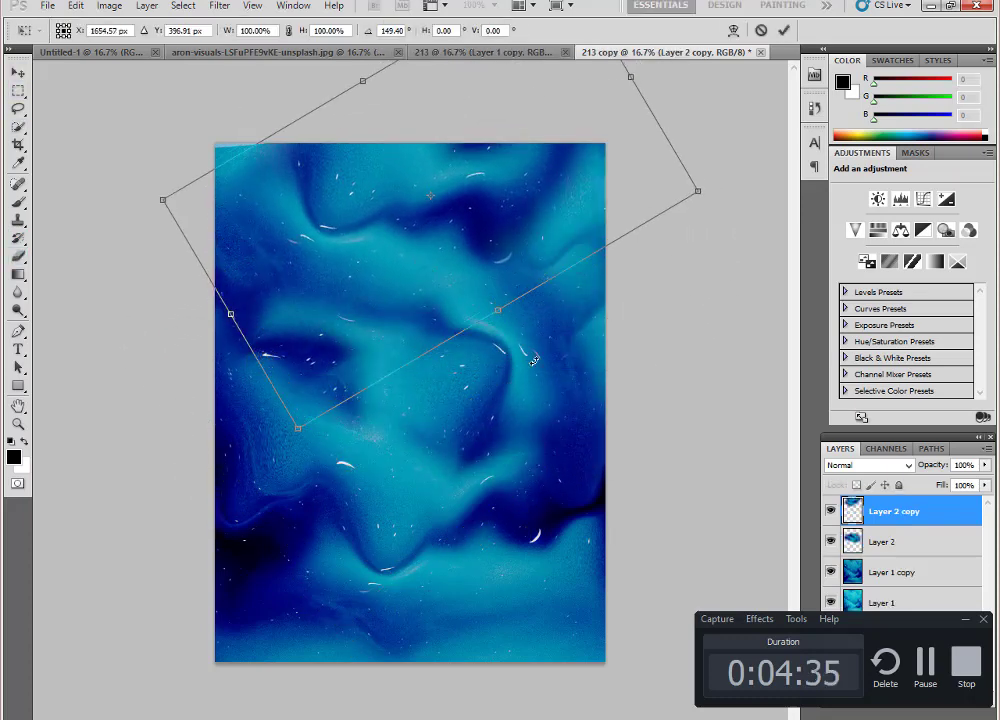
key("Return")
left_click_drag(424, 174, 330, 390)
key("ctrl+t")
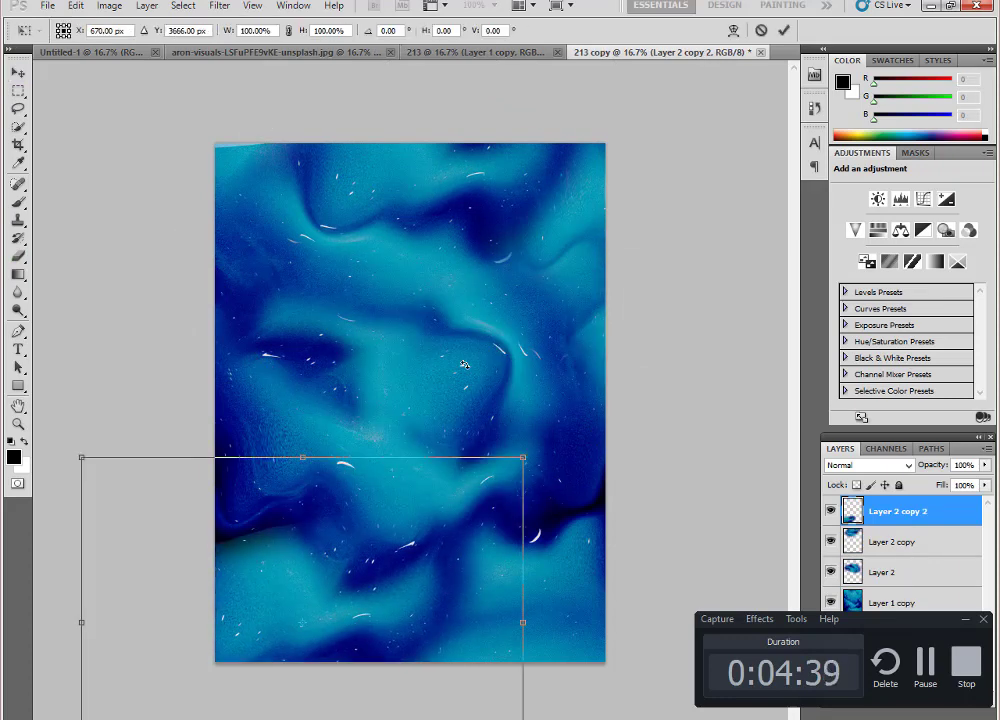
mouse_move(440, 420)
left_mouse_down()
mouse_move(361, 434)
mouse_move(285, 648)
left_mouse_up()
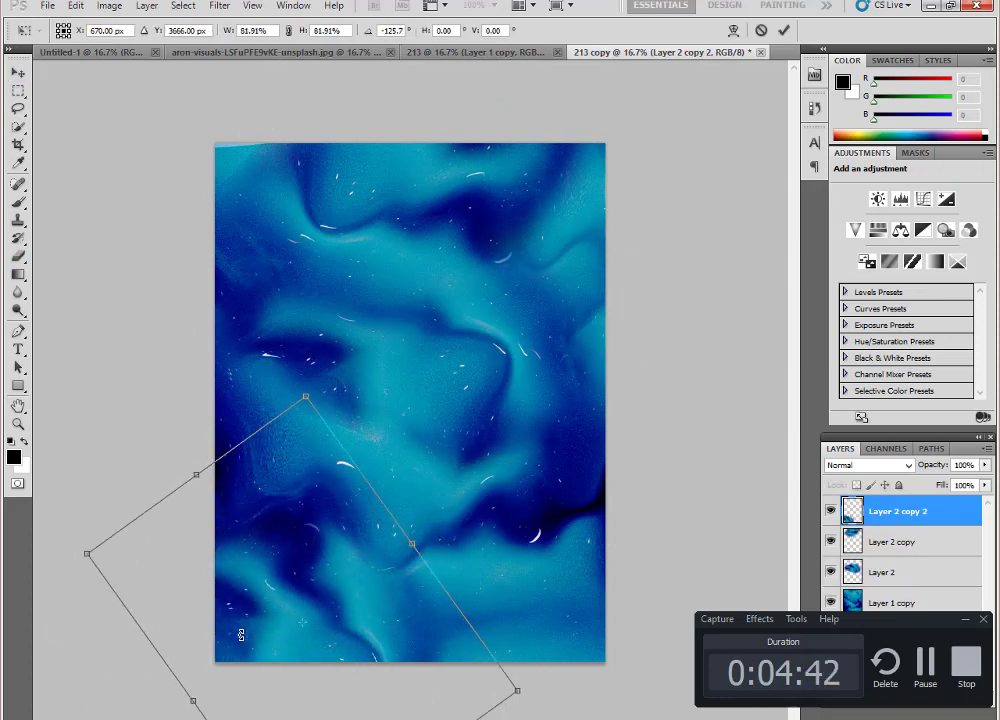
key("Return")
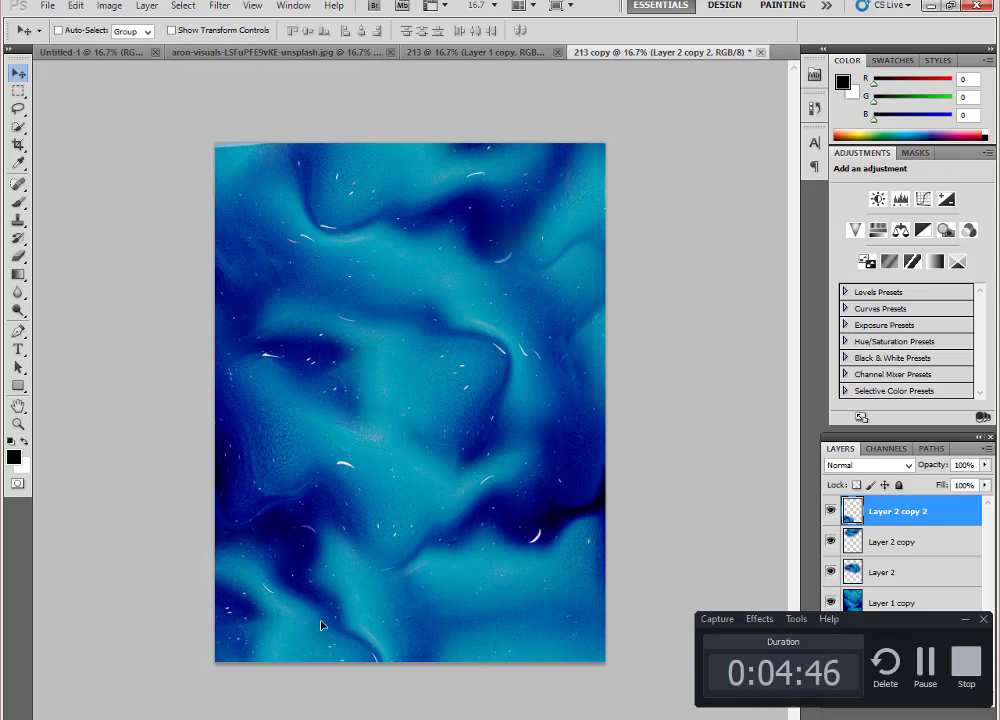
Step: Flatten everything, duplicate the background as Layer 1, and zoom to 25%
key("ctrl+shift+e")
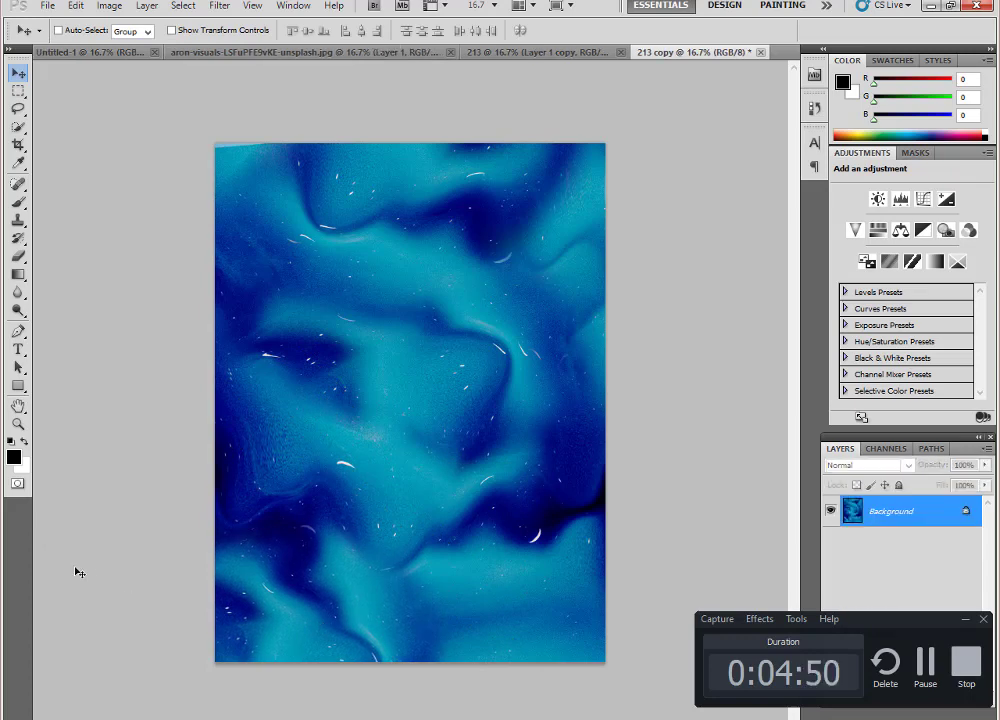
key("ctrl+j")
left_click(18, 423)
left_click(364, 424)
Step: Dodge glowing cyan highlights along the folds at Midtones, 50% exposure, with a 195 px brush
left_click(18, 291)
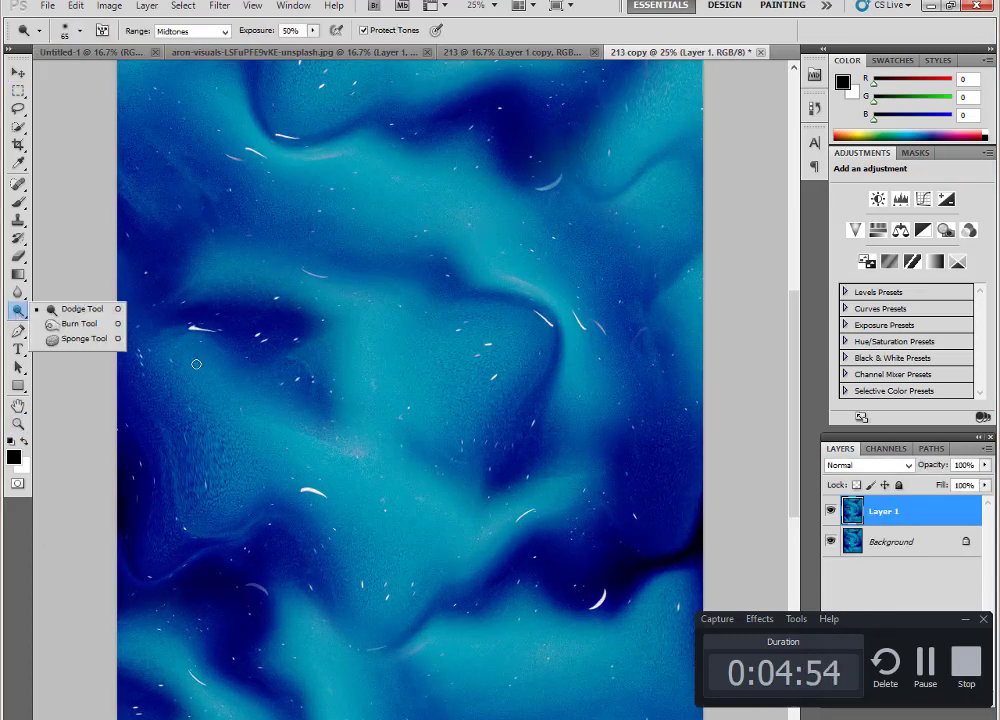
right_click(502, 365)
left_click(514, 352)
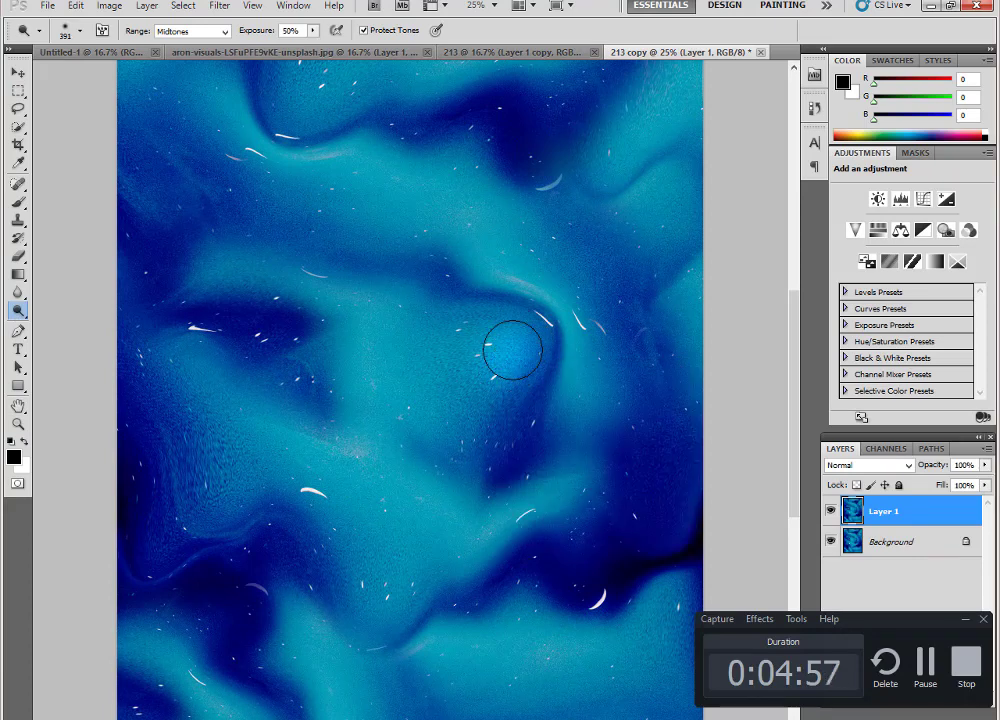
left_click_drag(340, 714, 298, 481)
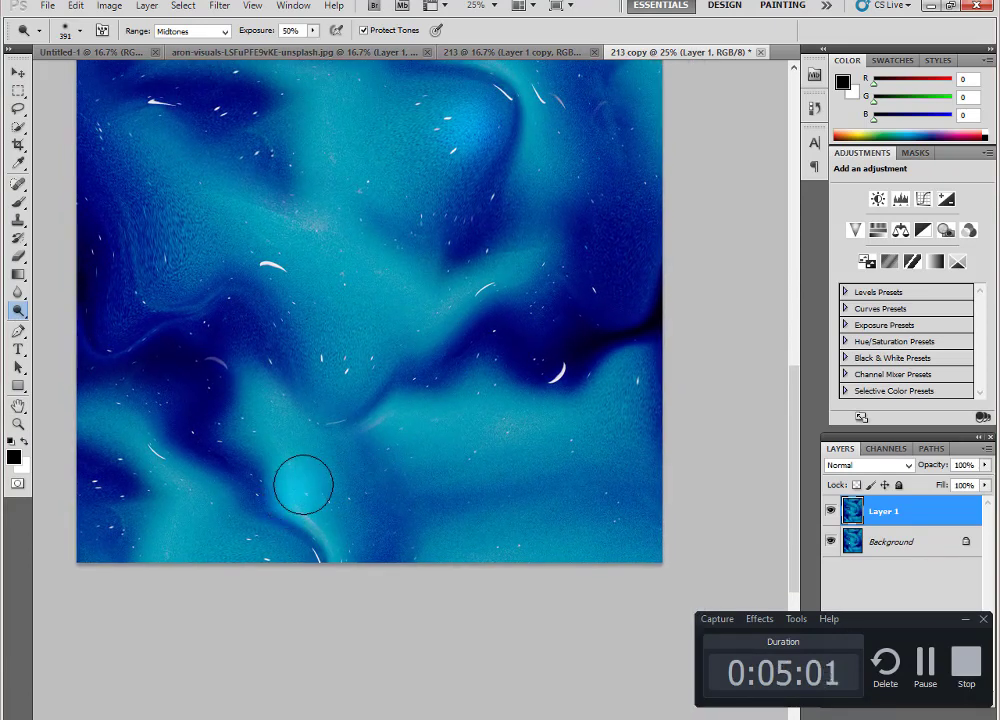
right_click(310, 486)
key("Return")
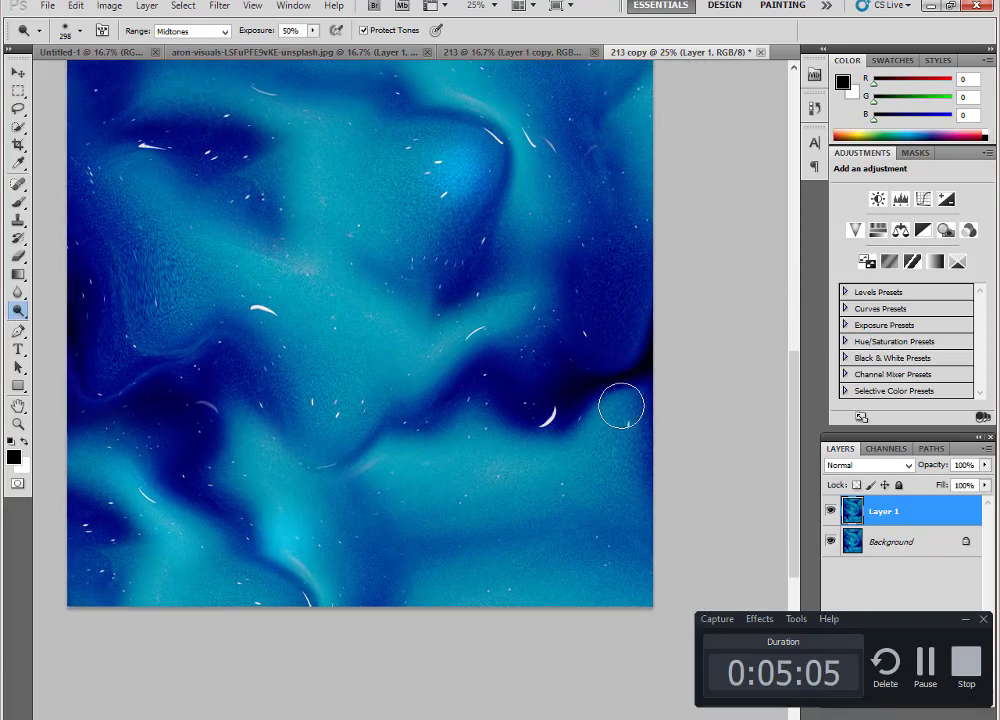
left_click_drag(510, 291, 517, 453)
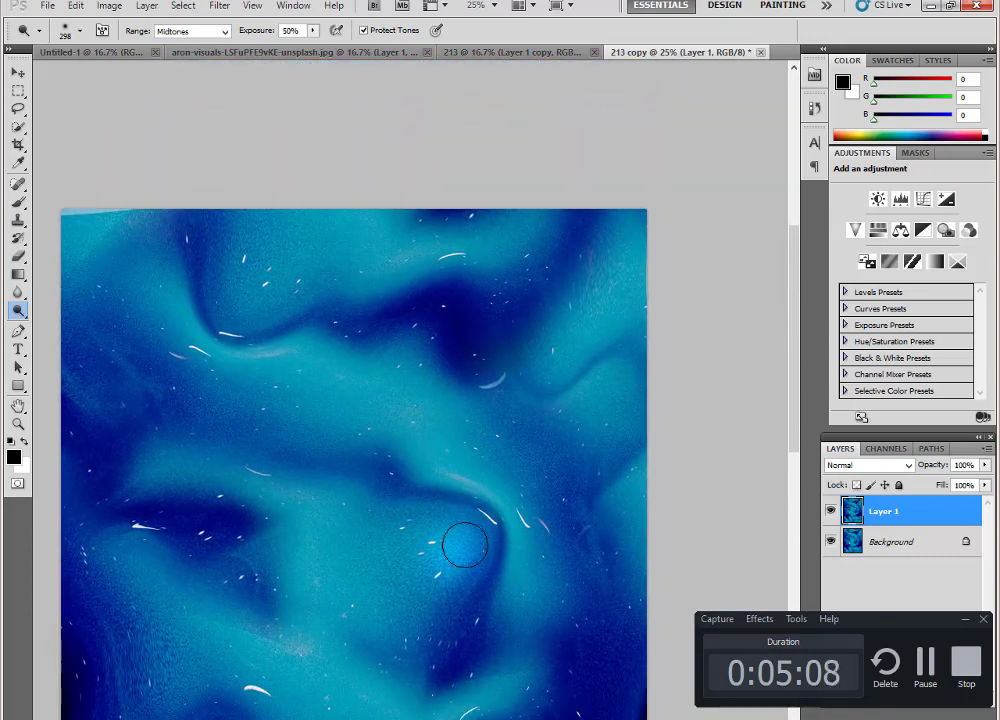
right_click(400, 270)
key("Return")
Step: Zoom out to 8.33% to review the whole background, then back in to 16.7%
scroll(319, 397, "down", 2)
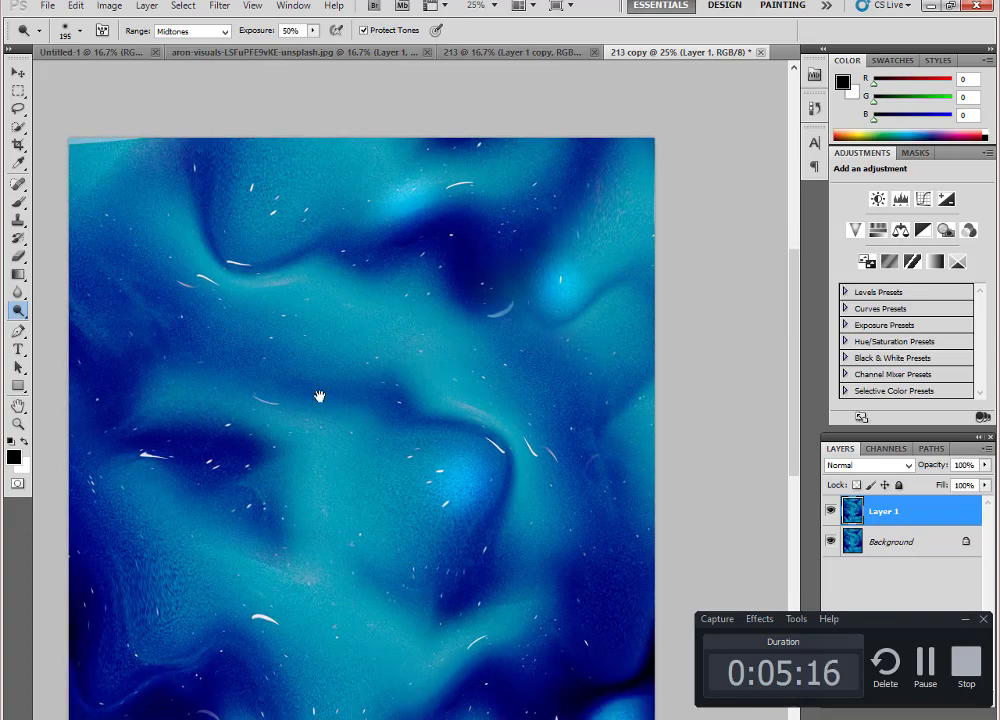
scroll(456, 470, "down", 3)
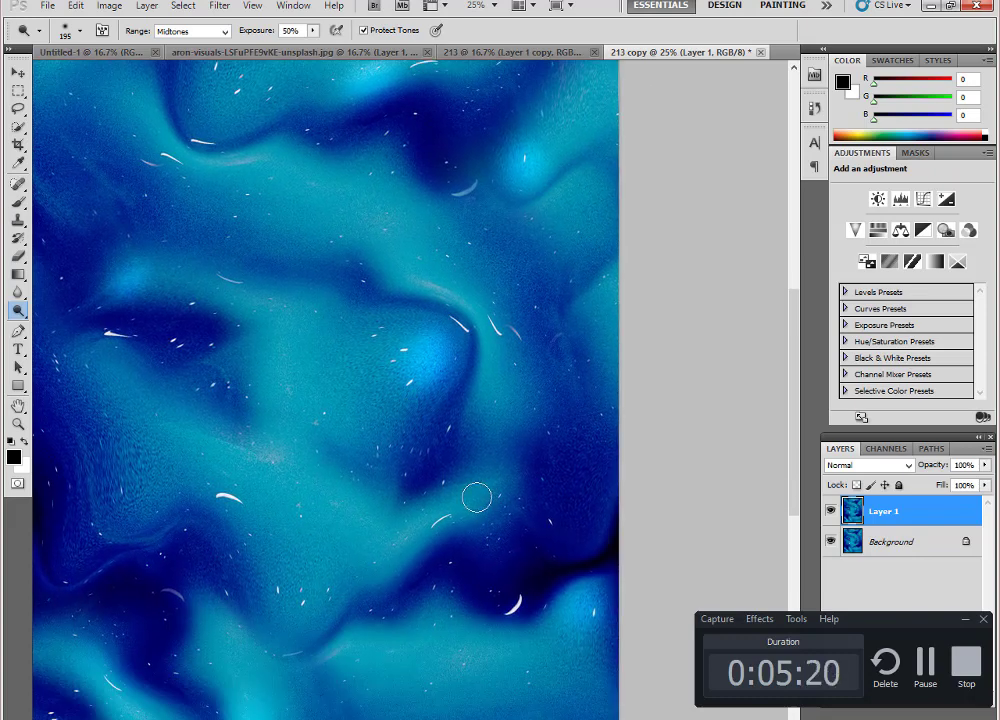
left_click_drag(397, 600, 372, 411)
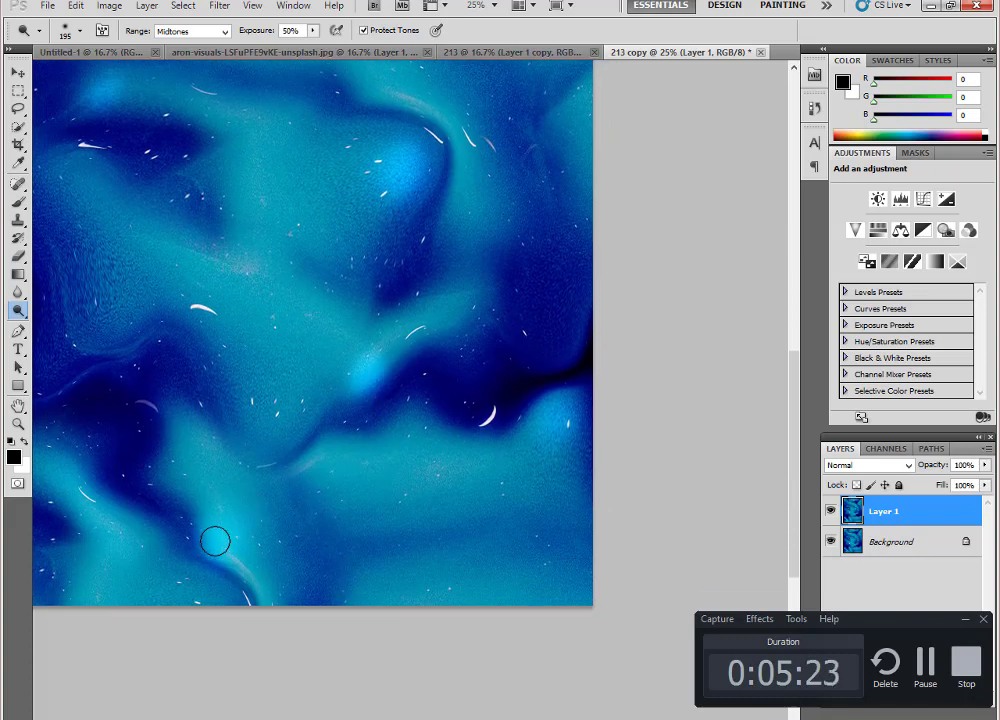
scroll(228, 457, "up", 3)
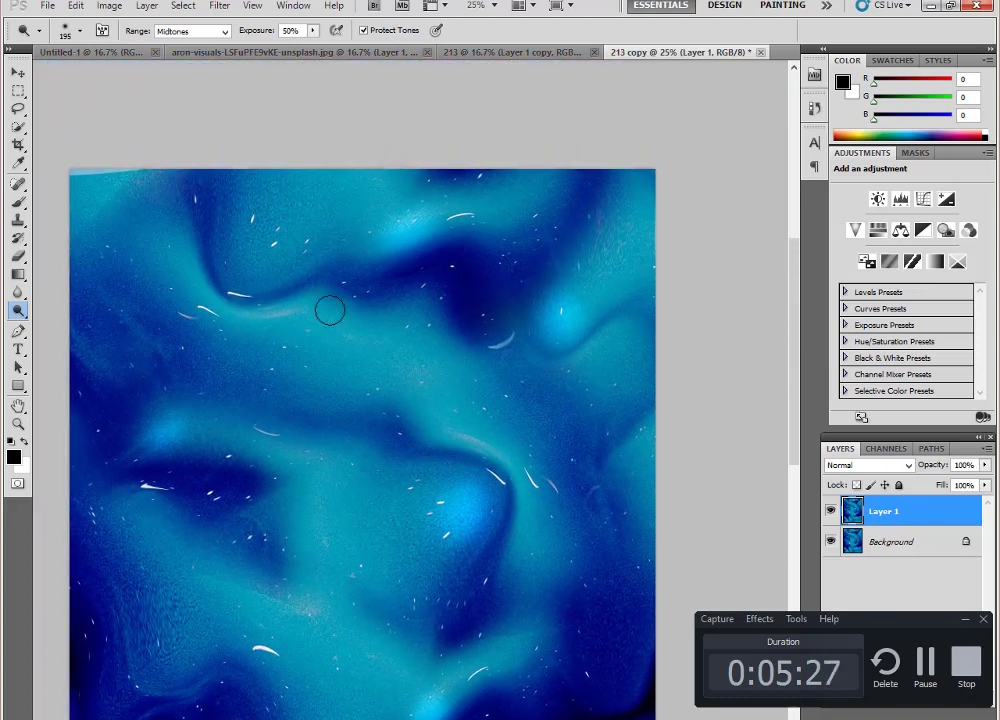
left_click(30, 425)
left_click(364, 364, "alt")
left_click(400, 410, "alt")
left_click(444, 459, "alt")
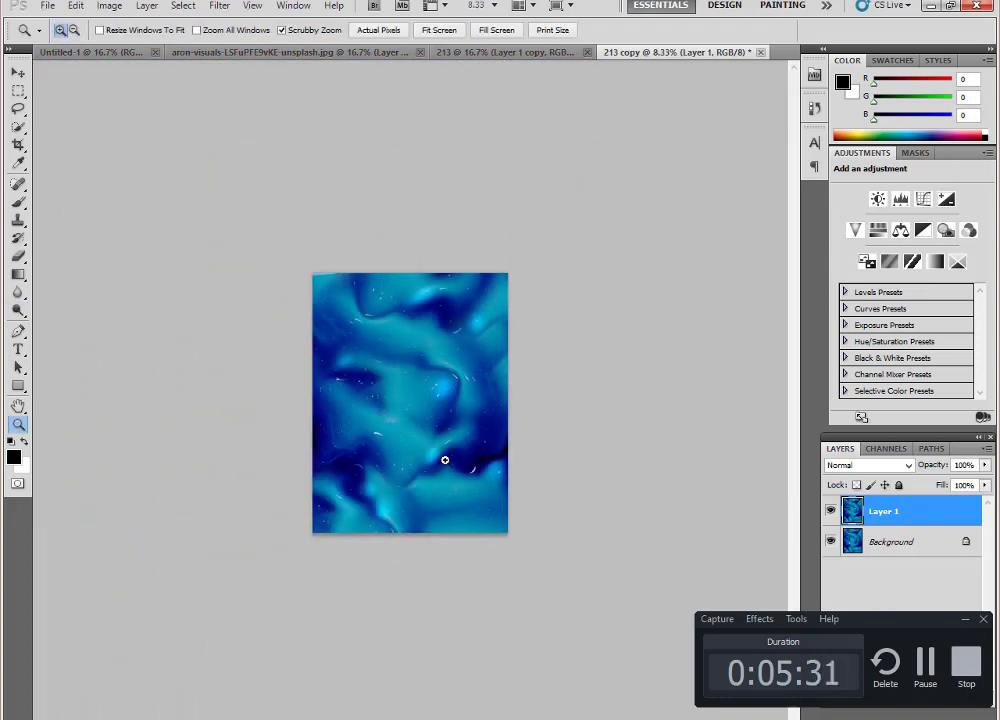
left_click(470, 500)
left_click(388, 428)
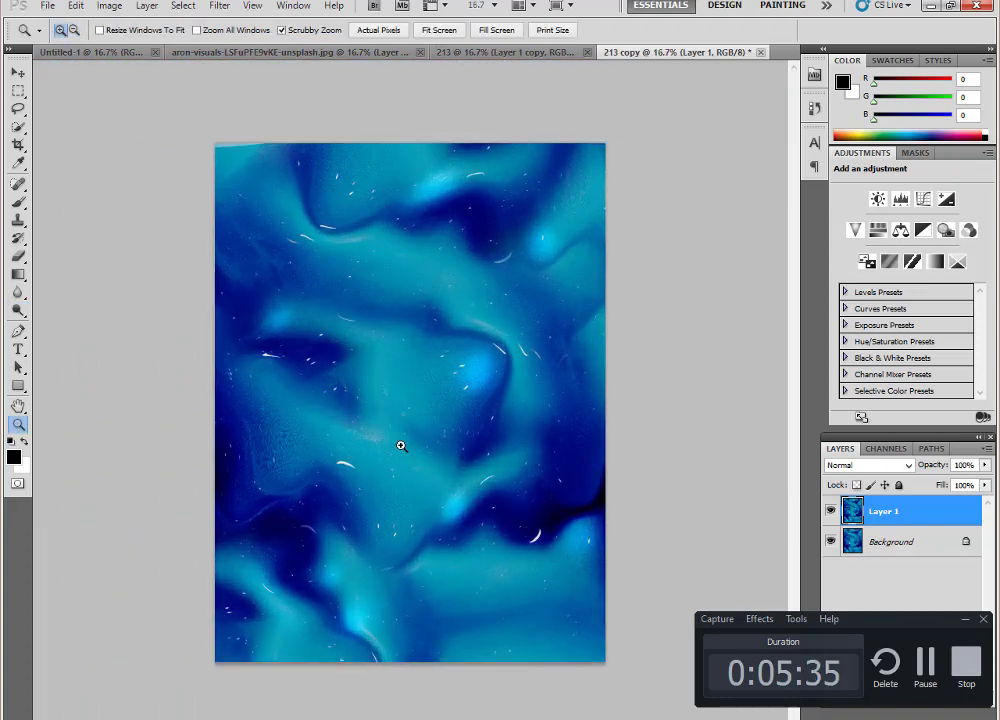
Step: Add a new layer with a small elliptical circle selection near the page centre
key("ctrl+shift+n")
key("Return")
right_click(18, 90)
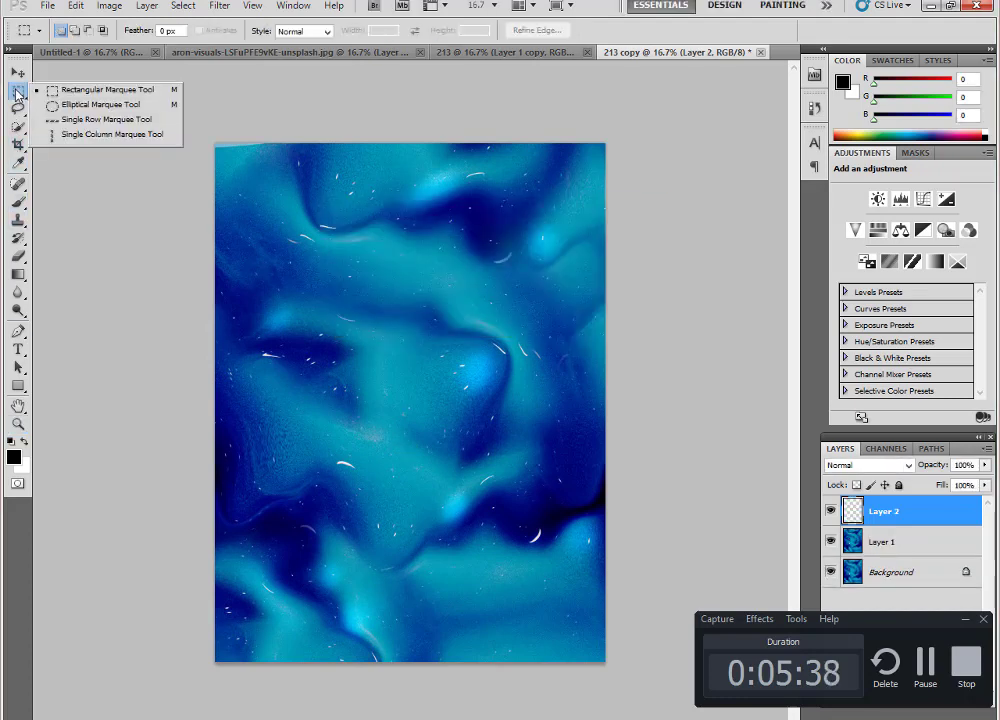
left_click(60, 86)
left_click_drag(345, 264, 336, 267)
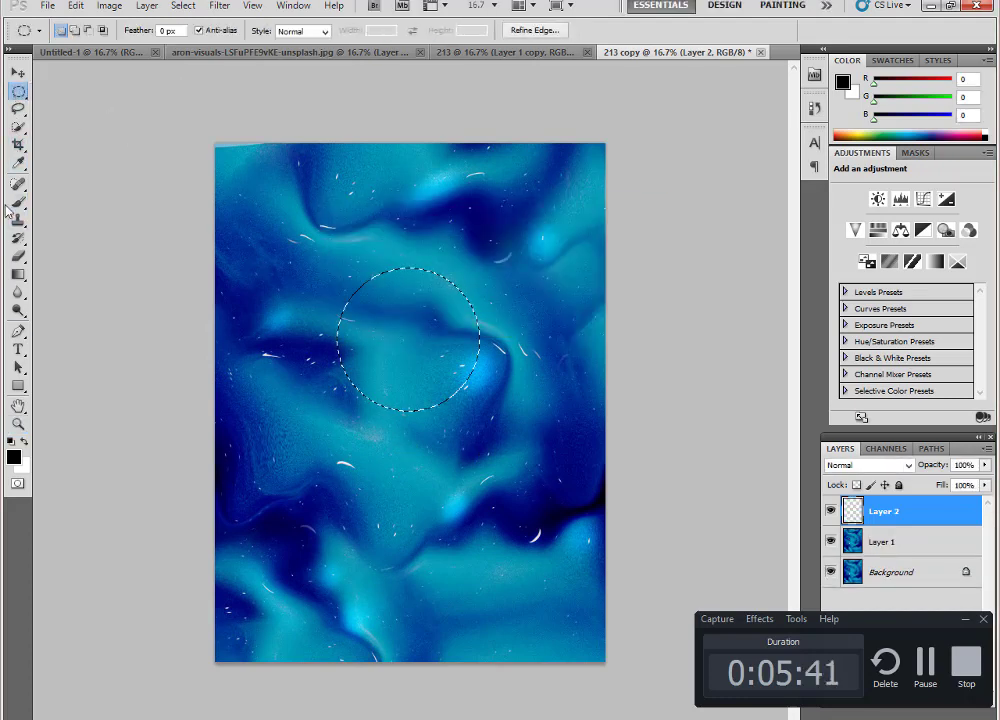
Step: Fill the circle with a radial white-to-black gradient and set the layer to Color Dodge
left_click(18, 273)
left_click(82, 31)
left_click_drag(356, 392, 527, 392)
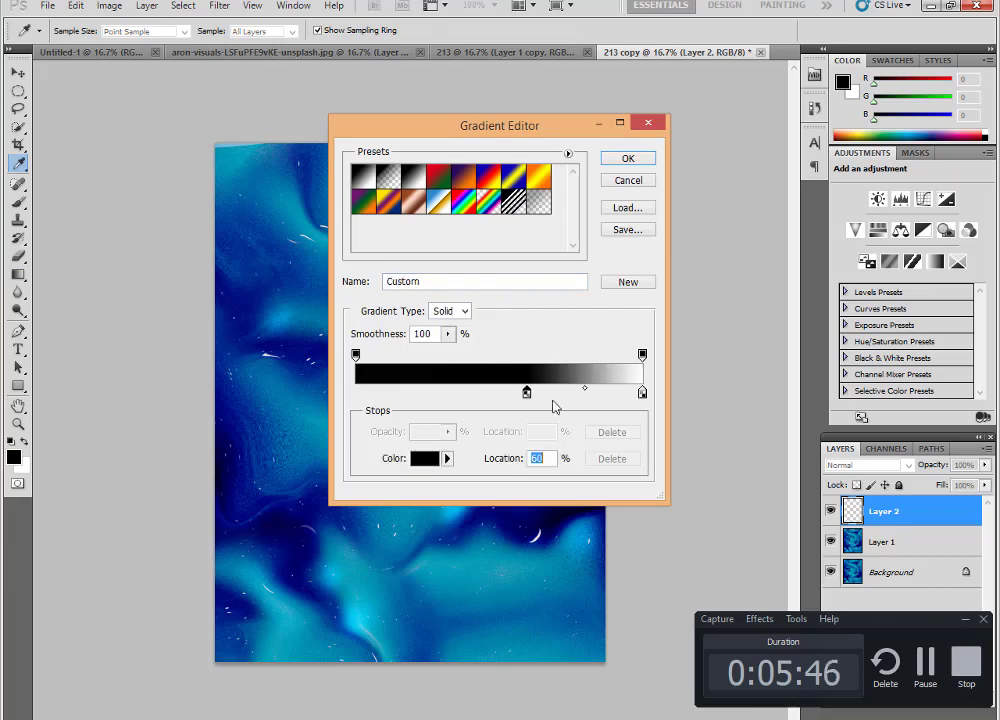
left_click_drag(642, 394, 330, 400)
left_click(628, 158)
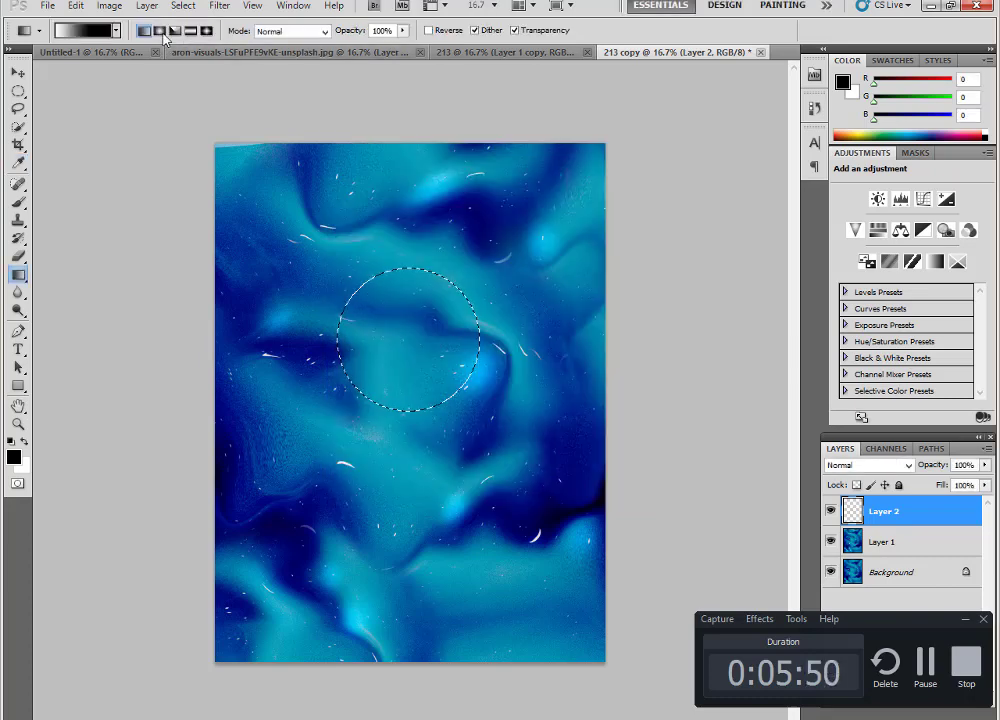
left_click_drag(413, 330, 350, 270)
left_click(868, 465)
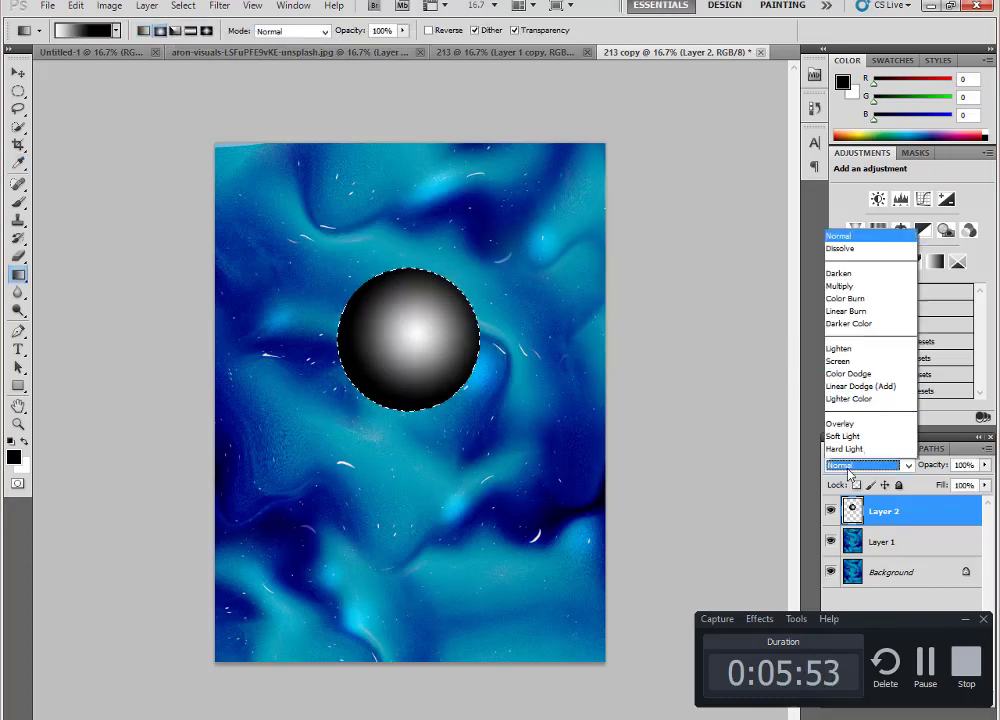
left_click(860, 203)
Step: Reshape the glow with Free Transform and shrink it to a small bright cyan spot
key("ctrl+t")
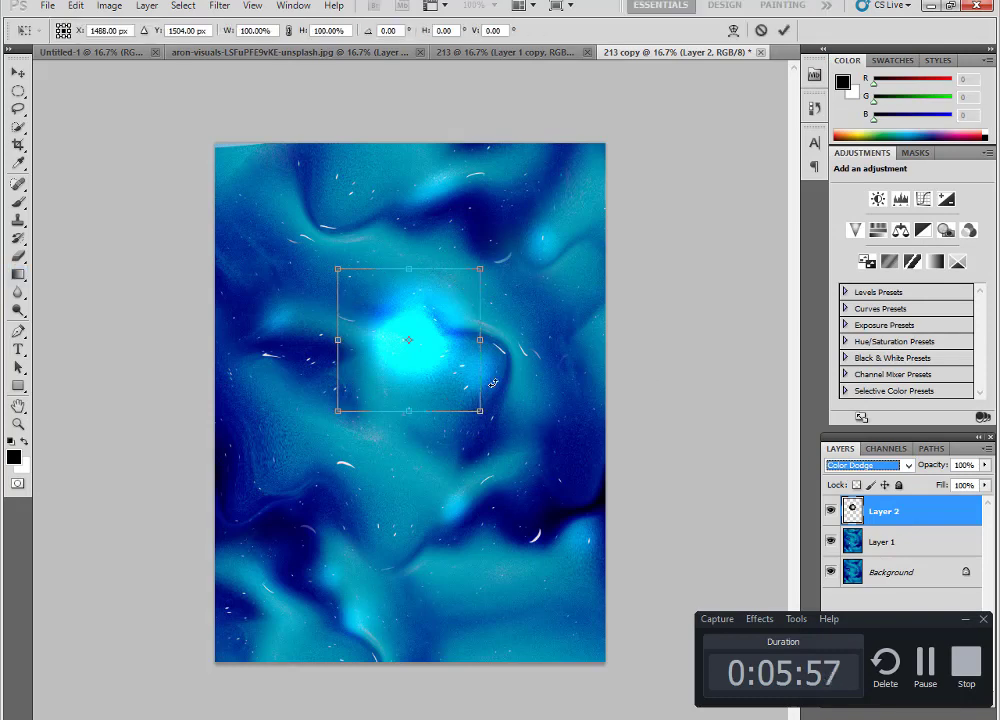
left_click_drag(482, 267, 546, 284)
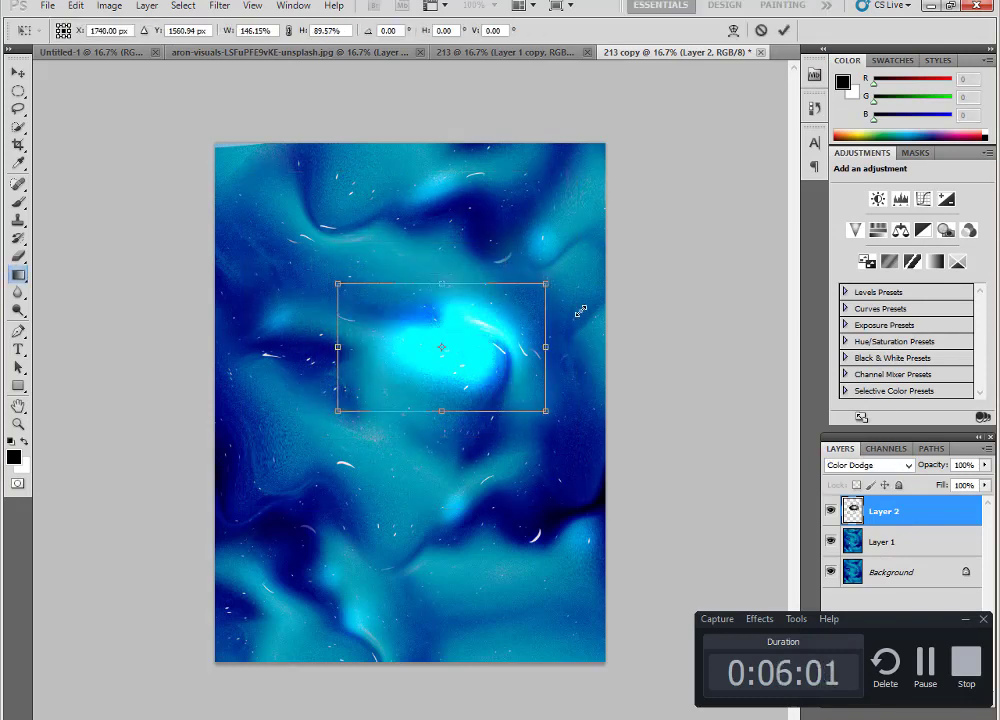
key("Return")
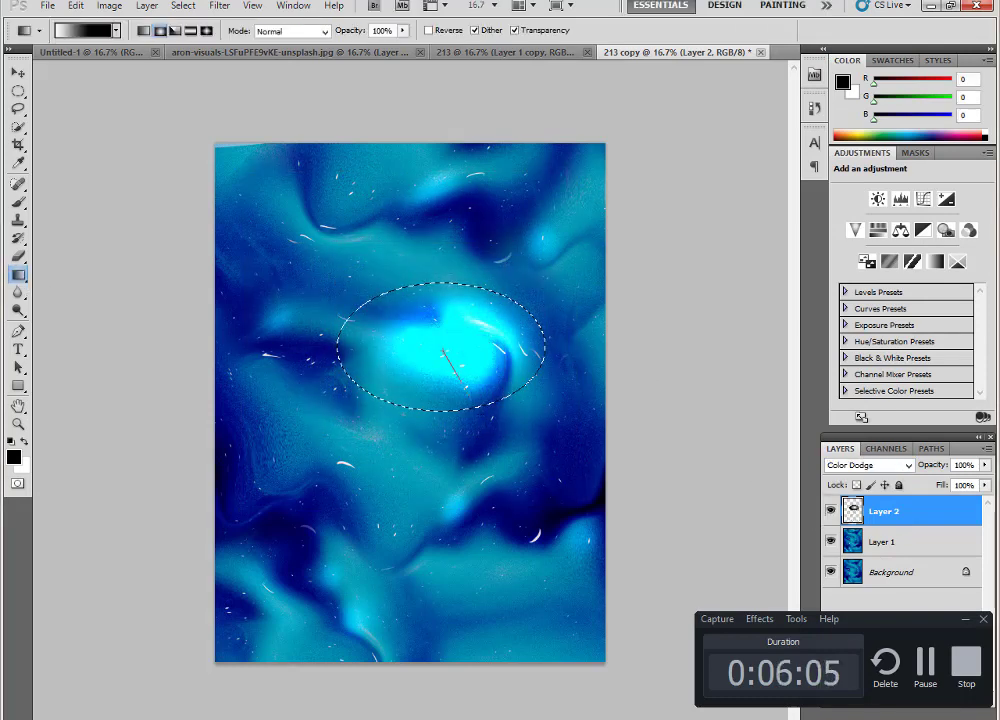
left_click_drag(441, 350, 462, 385)
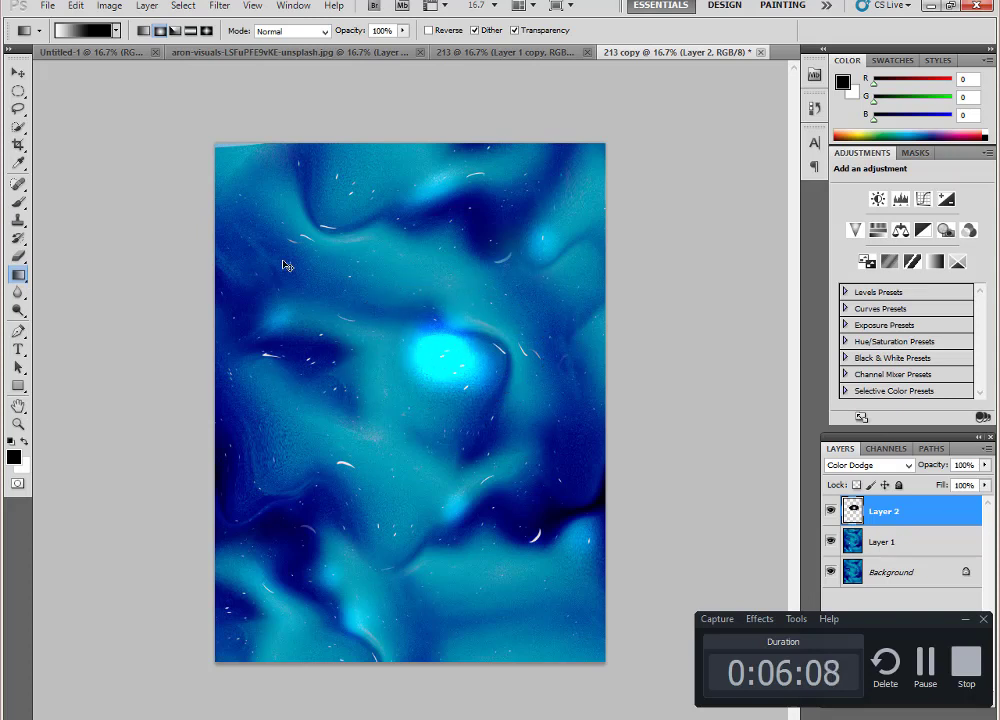
key("ctrl+t")
left_click_drag(481, 284, 481, 224)
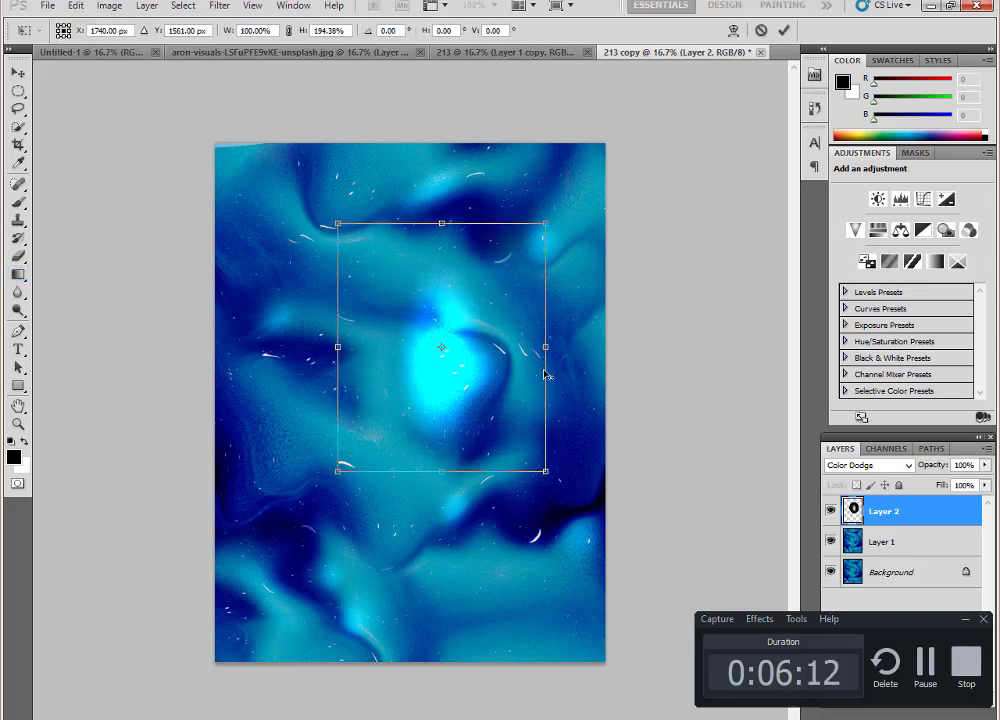
mouse_move(546, 375)
left_mouse_down()
mouse_move(479, 382)
mouse_move(515, 391)
mouse_move(375, 378)
left_mouse_up()
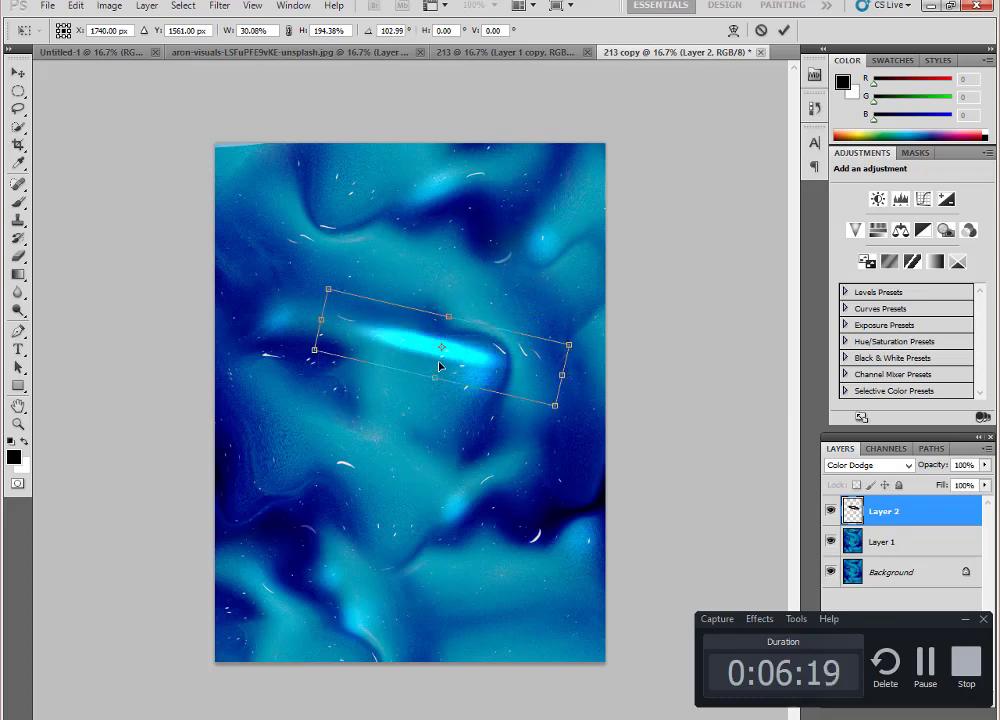
mouse_move(440, 364)
left_mouse_down()
mouse_move(451, 317)
mouse_move(422, 490)
left_mouse_up()
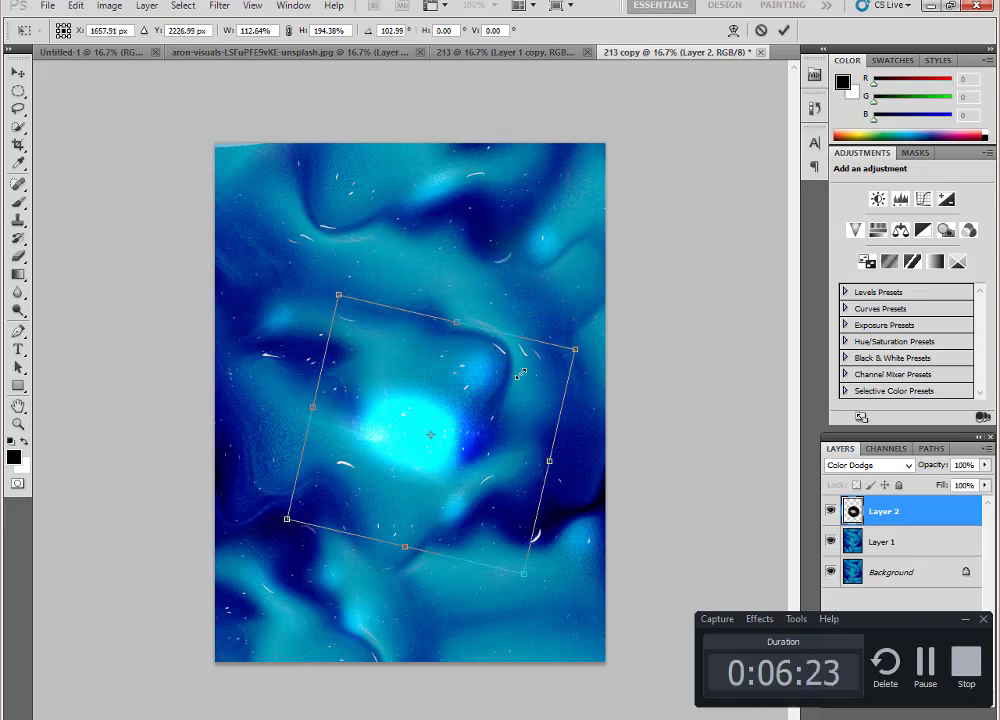
mouse_move(518, 413)
left_mouse_down()
mouse_move(458, 402)
mouse_move(491, 399)
mouse_move(544, 249)
left_mouse_up()
key("Return")
key("g")
key("v")
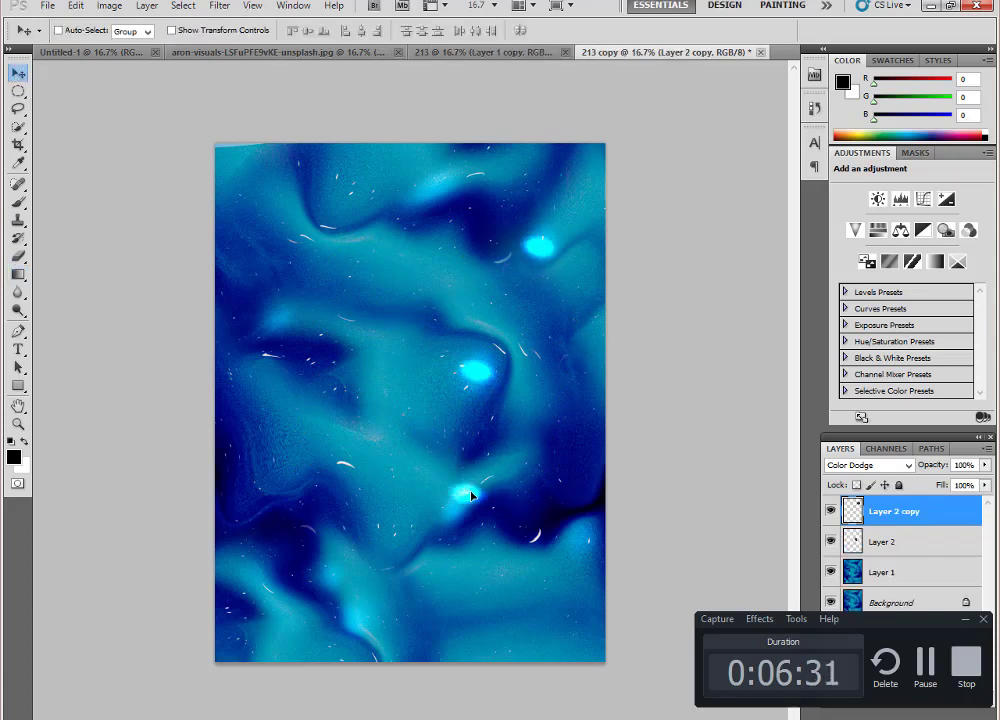
Step: Alt-drag glow copies around the canvas and shrink the upper-right copy
left_click_drag(472, 495, 460, 500)
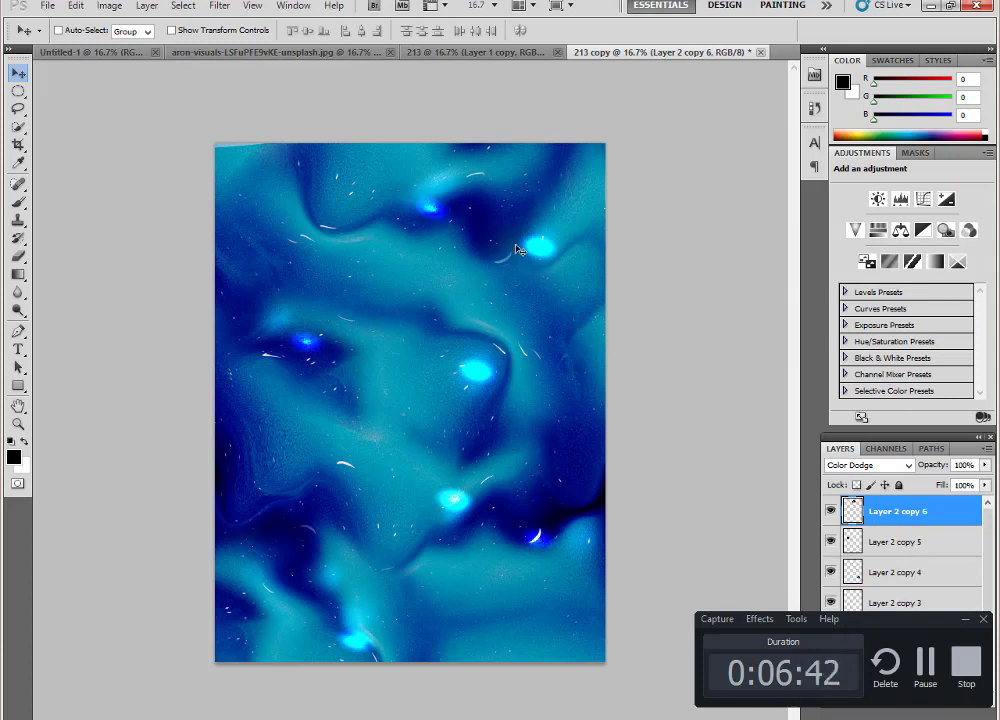
left_click(58, 30)
mouse_move(545, 257)
left_mouse_down()
mouse_move(535, 275)
mouse_move(552, 276)
left_mouse_up()
key("ctrl+t")
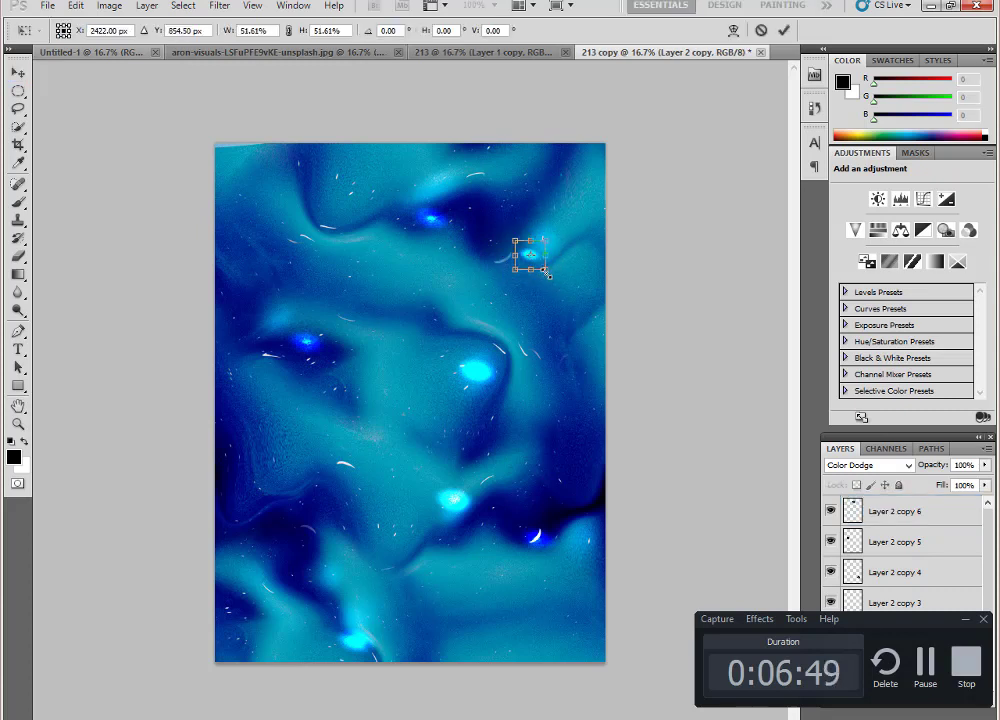
key("Return")
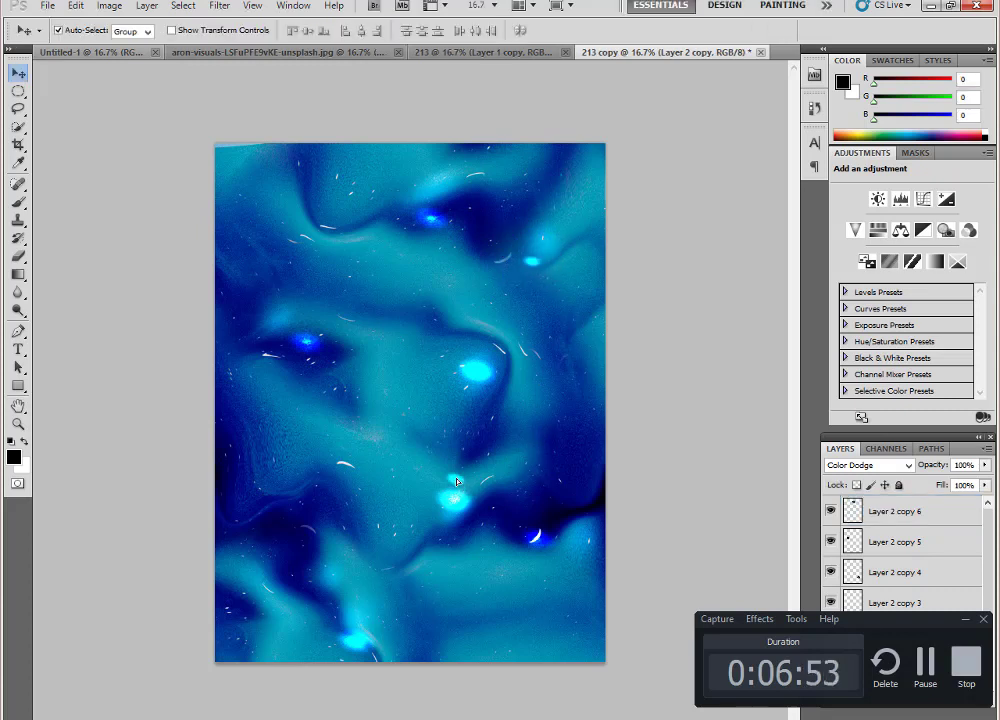
left_click(586, 540)
left_click(307, 337)
Step: Inspect the glows up close, then duplicate the image as 213 copy 2
key("z")
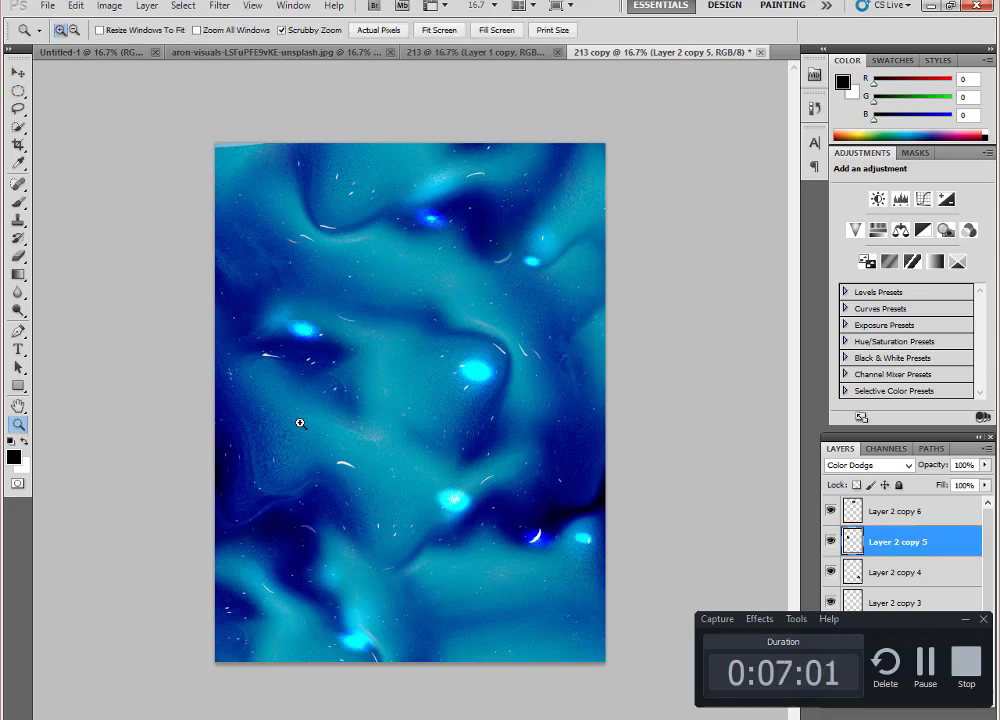
left_click(402, 411)
left_click(433, 395)
left_click(458, 383)
left_click(400, 372, "alt")
left_click(342, 360, "alt")
left_click(109, 5)
left_click(134, 212)
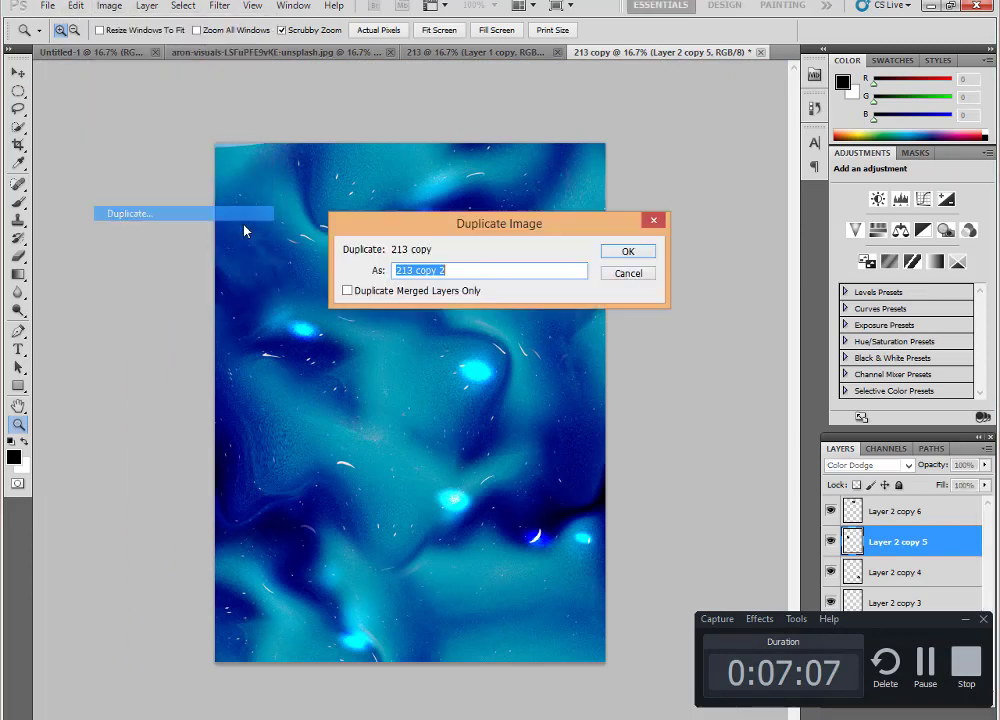
left_click(630, 251)
Step: Merge the layers onto Layer 1 and shift the midtones toward red with Cyan-Red +89
key("ctrl+shift+e")
key("ctrl+j")
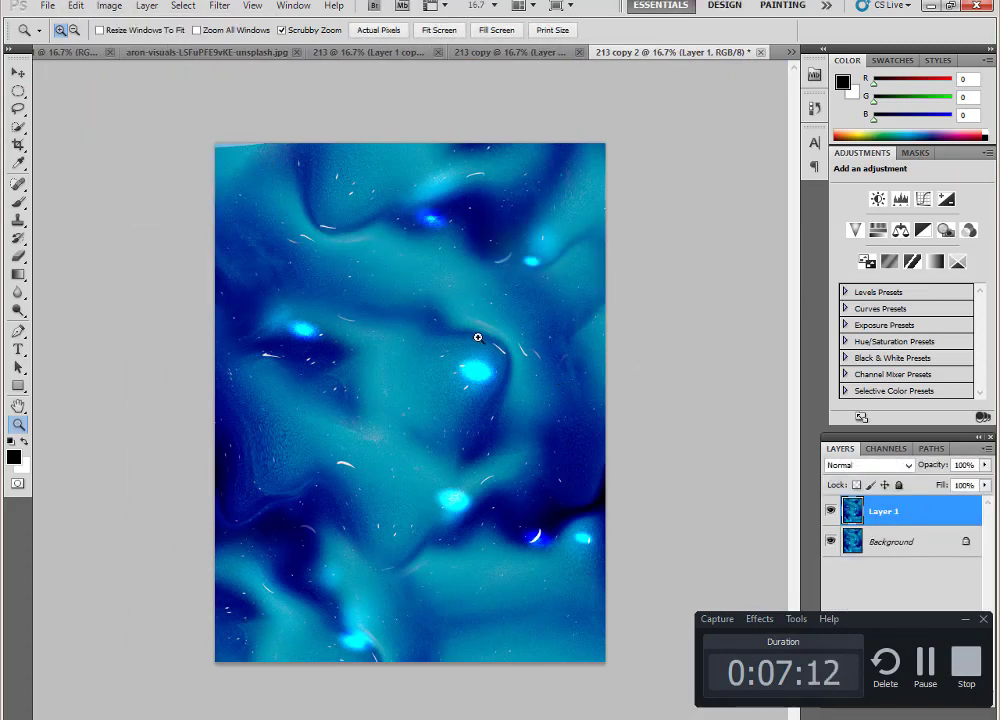
left_click(434, 337)
key("ctrl+b")
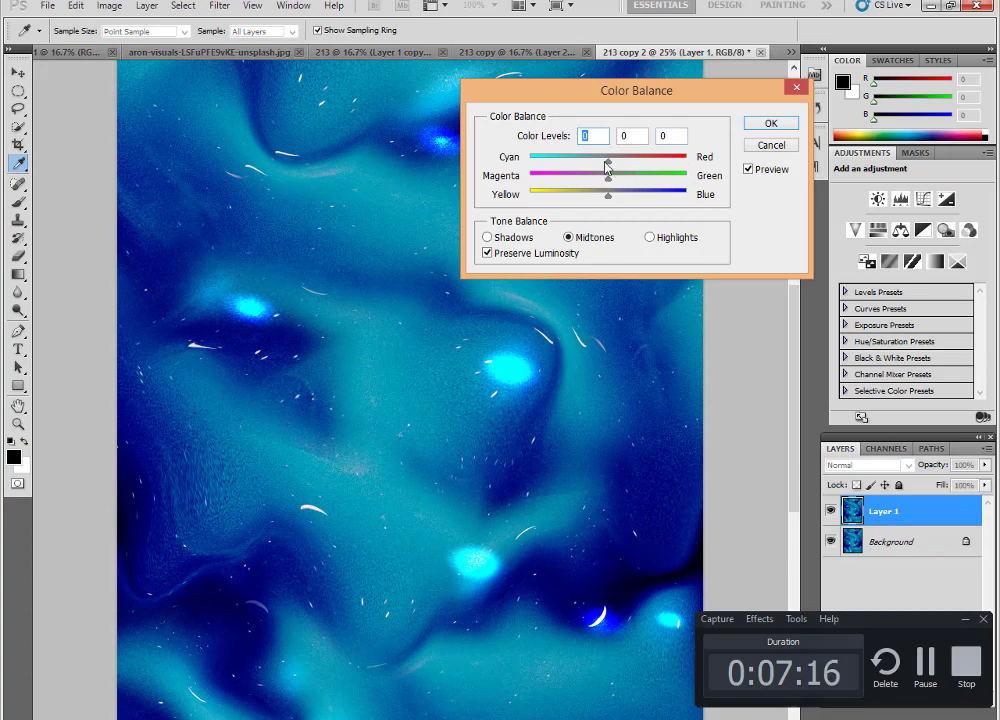
left_click_drag(607, 163, 679, 163)
left_click(768, 123)
Step: Zoom back out to the whole page and open Filter > Liquify
key("z")
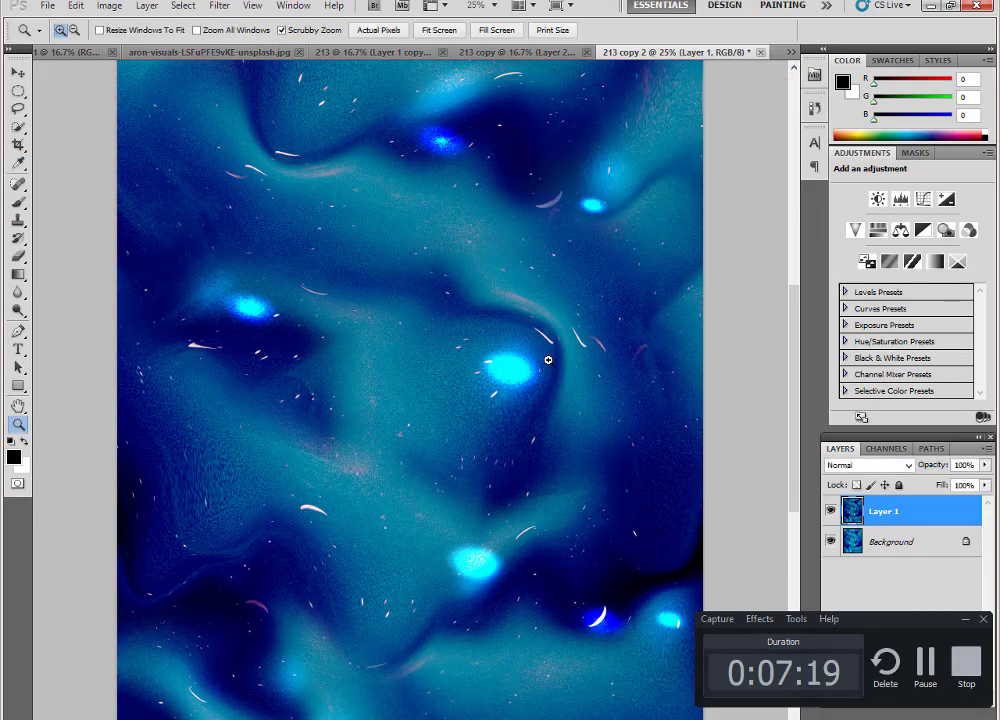
left_click(547, 361, "alt")
left_click(219, 5)
left_click(250, 97)
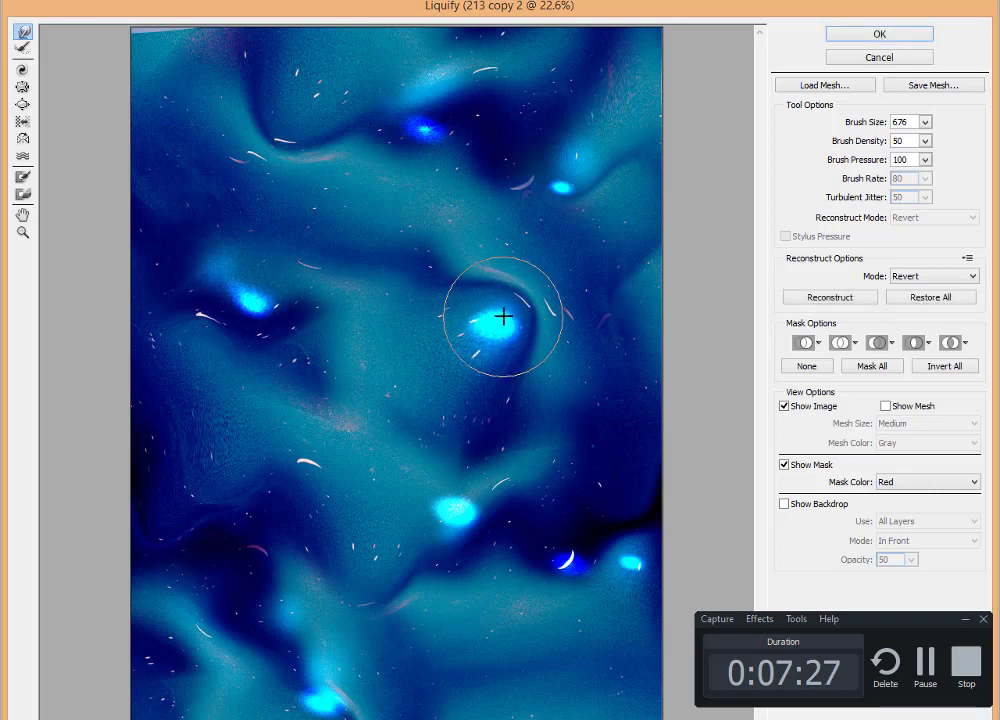
Step: Forward-warp the central, top, lower, right and left glow blobs into flowing tails, then apply
left_click_drag(509, 317, 509, 326)
mouse_move(565, 172)
left_mouse_down()
mouse_move(446, 123)
mouse_move(335, 105)
mouse_move(420, 112)
mouse_move(430, 148)
mouse_move(420, 109)
left_mouse_up()
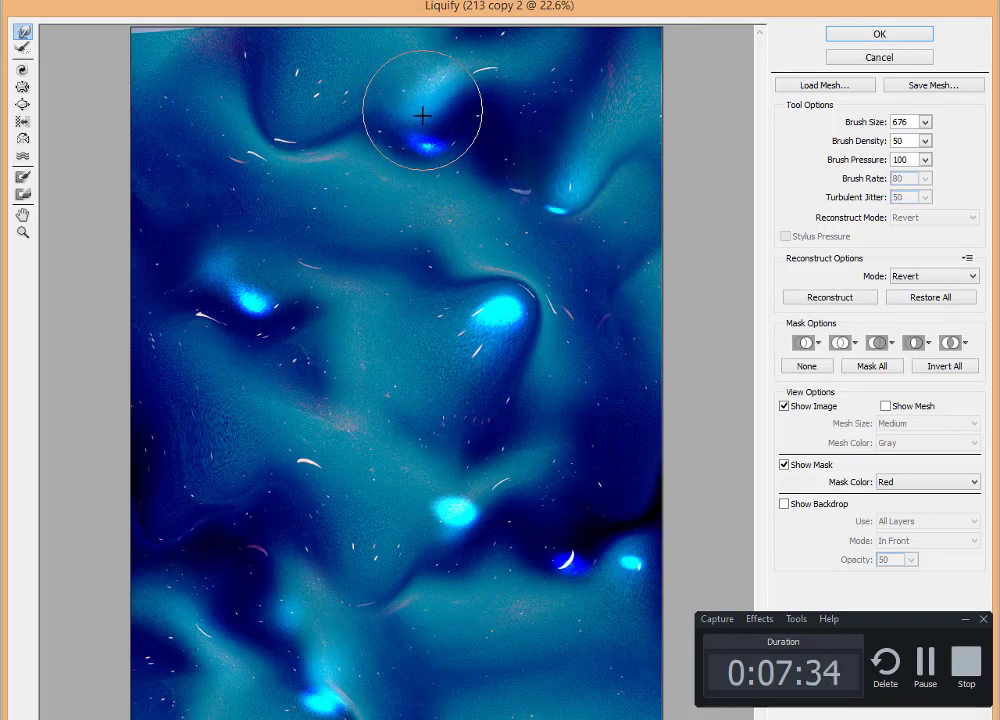
mouse_move(464, 491)
left_mouse_down()
mouse_move(480, 469)
mouse_move(457, 547)
mouse_move(473, 475)
left_mouse_up()
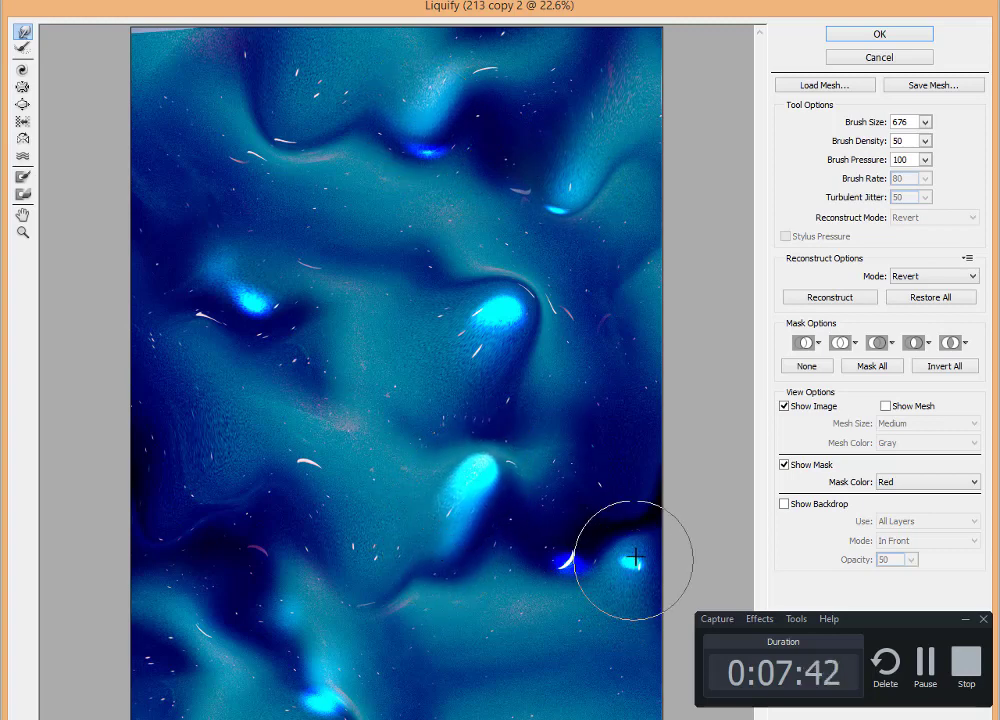
left_click_drag(636, 576, 634, 518)
left_click_drag(325, 693, 300, 660)
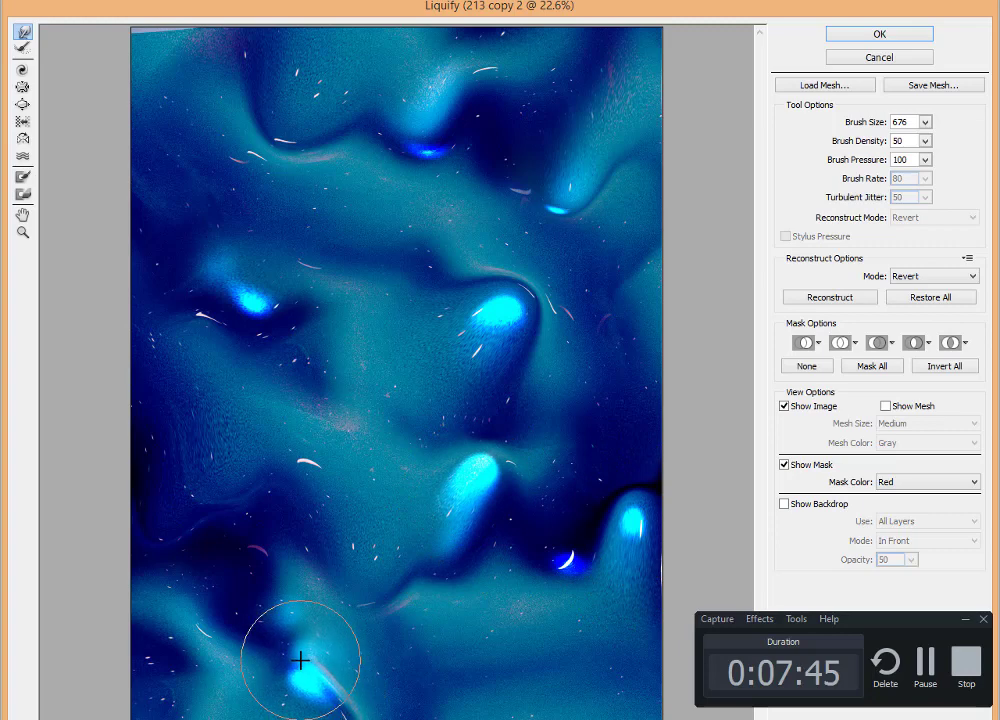
left_click_drag(259, 312, 257, 330)
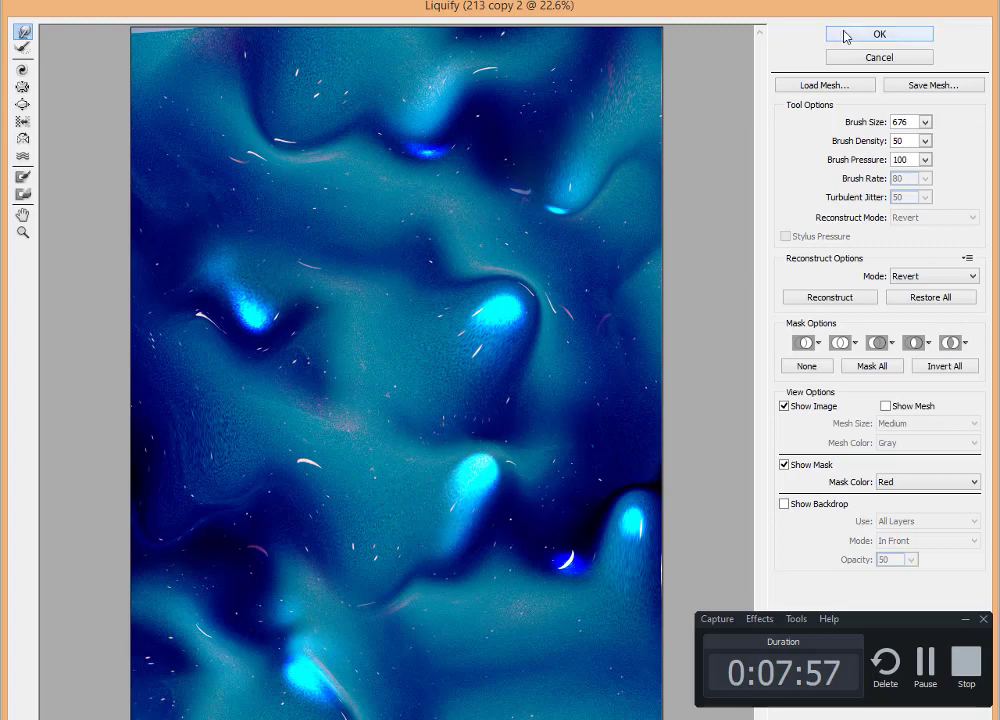
key("Return")
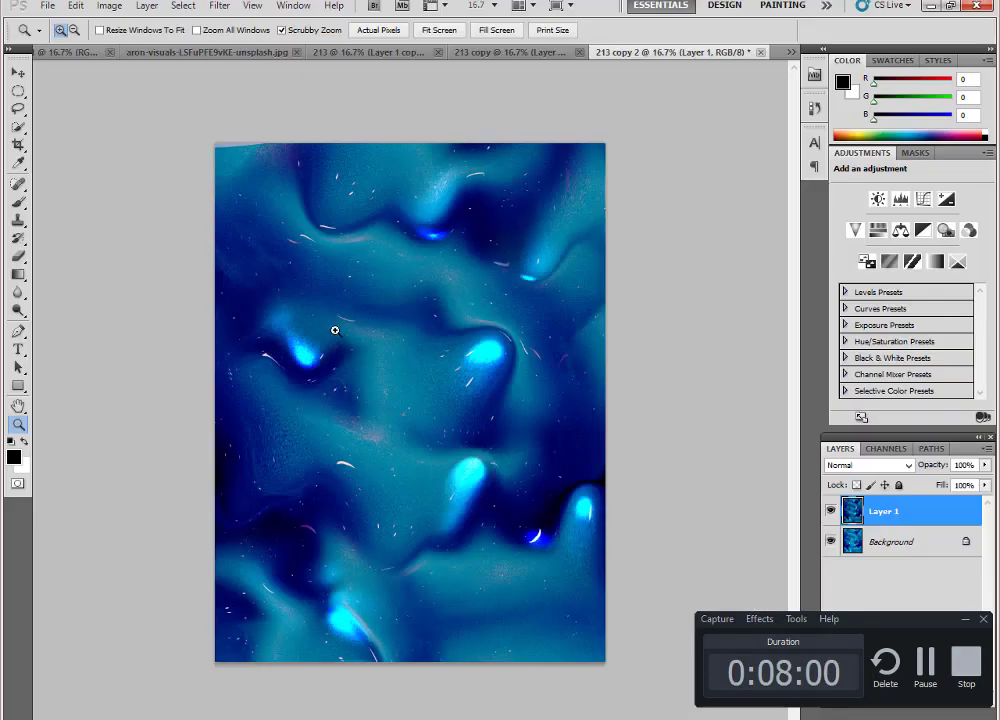
Step: Add a Color Overlay layer style to Layer 1
left_click(109, 5)
left_click(137, 119)
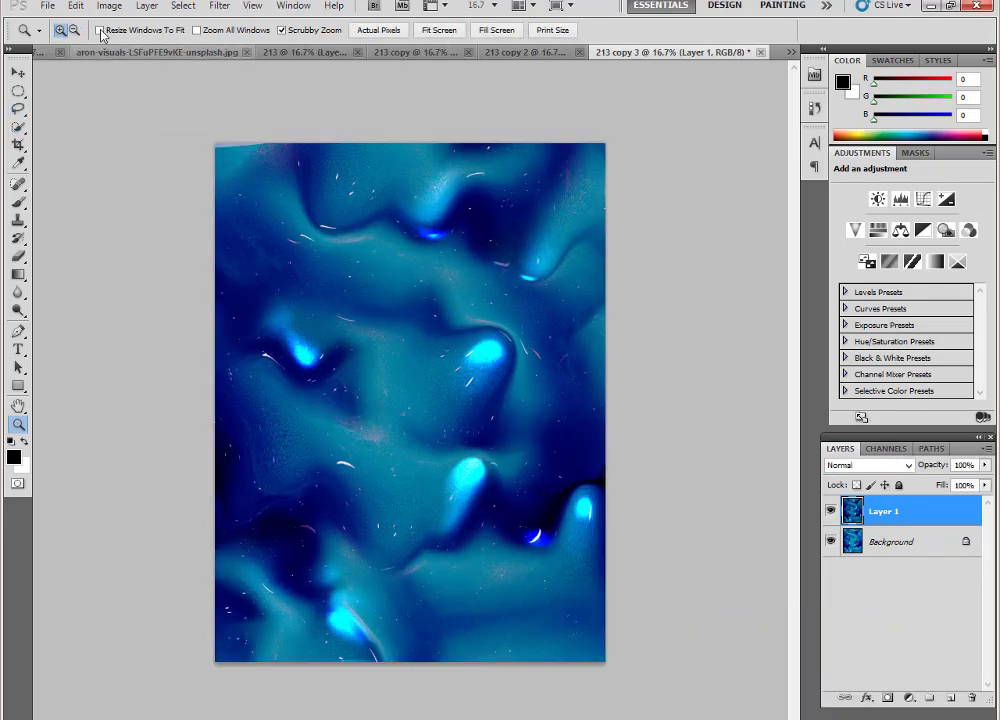
left_click(109, 5)
left_click(395, 207)
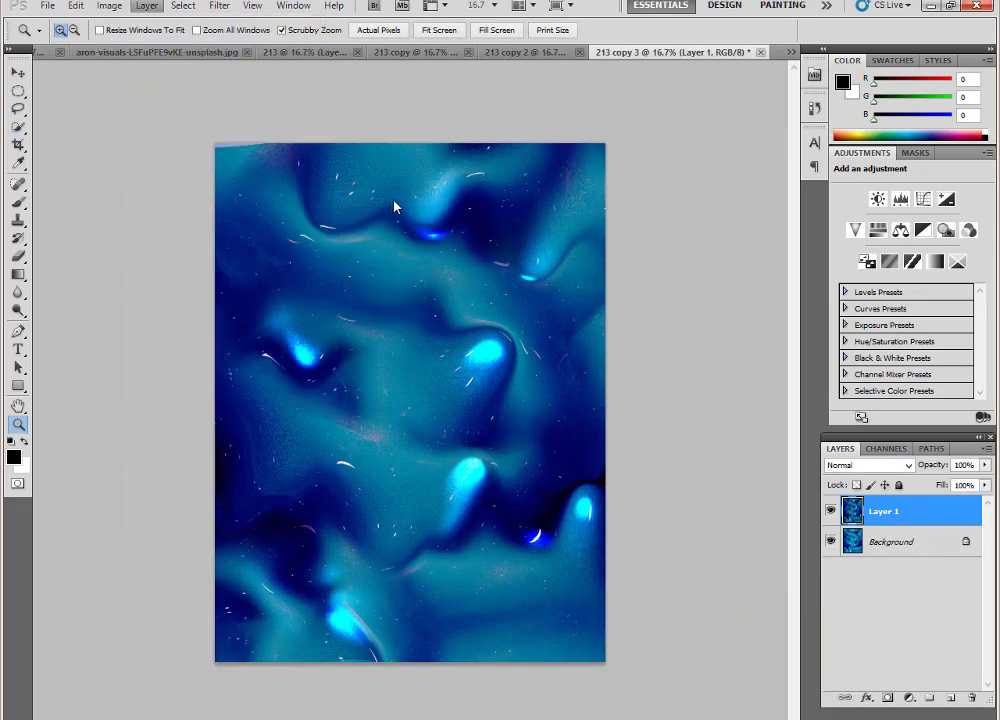
left_click(513, 189)
Step: Set the overlay to Color blend mode with hot pink #ff007e and apply it
left_click(482, 582)
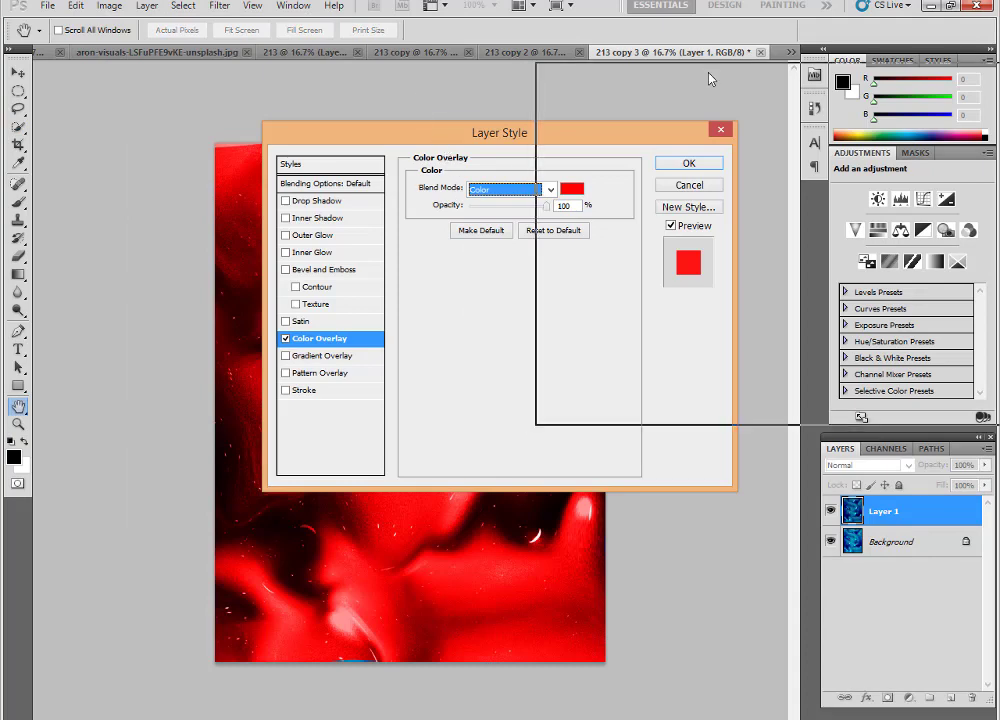
left_click_drag(710, 78, 675, 55)
left_click(850, 127)
left_click_drag(491, 158, 813, 158)
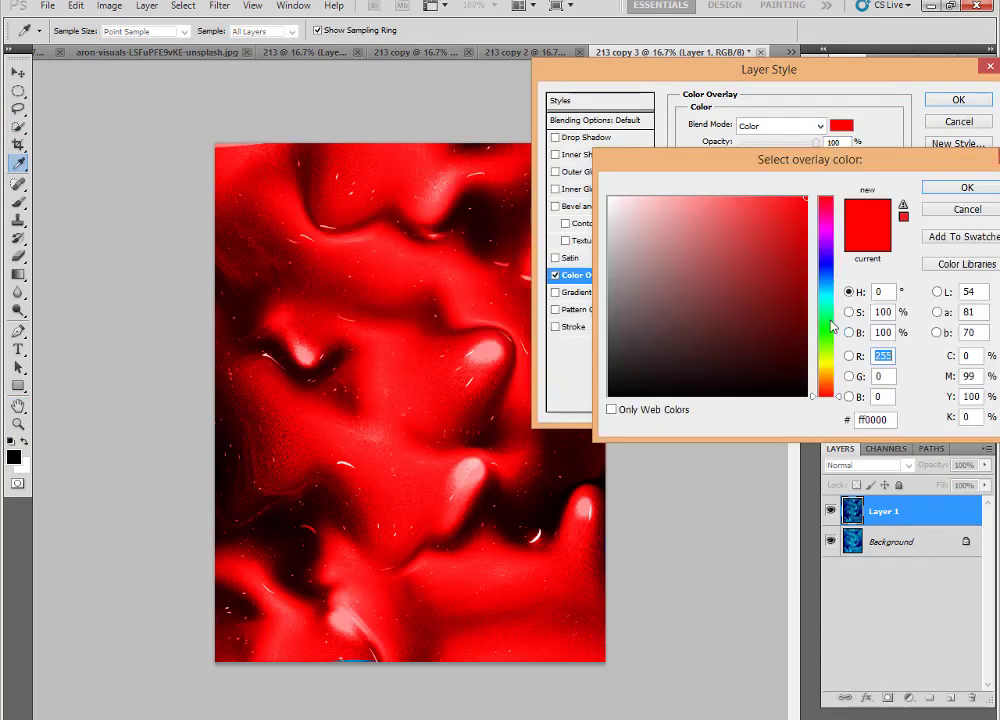
left_click_drag(826, 390, 816, 221)
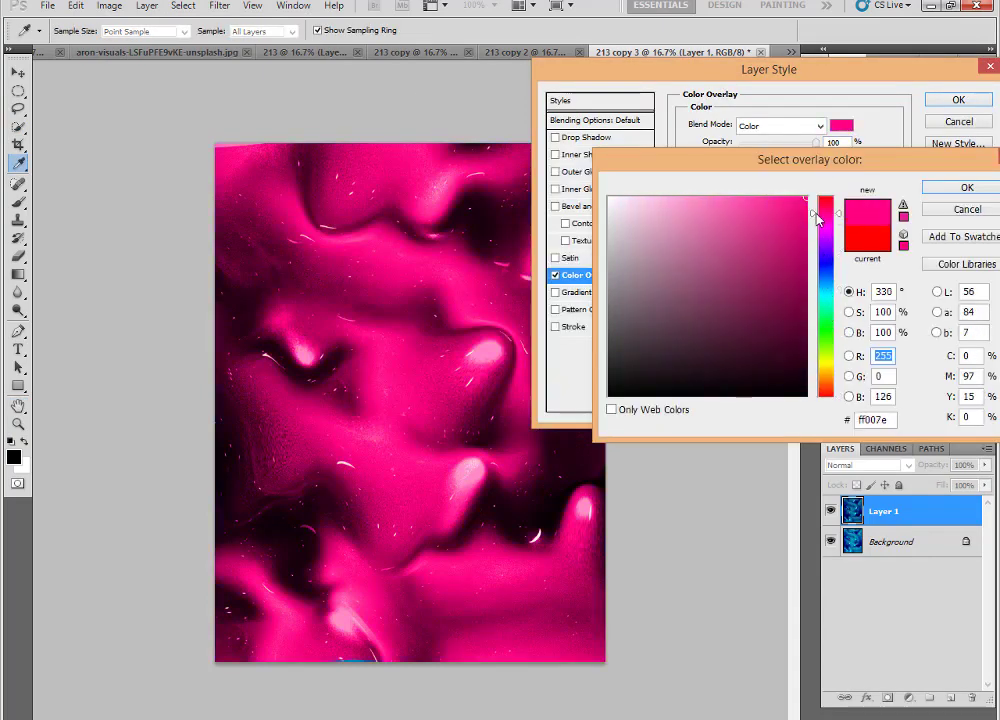
left_click(966, 187)
left_click(957, 100)
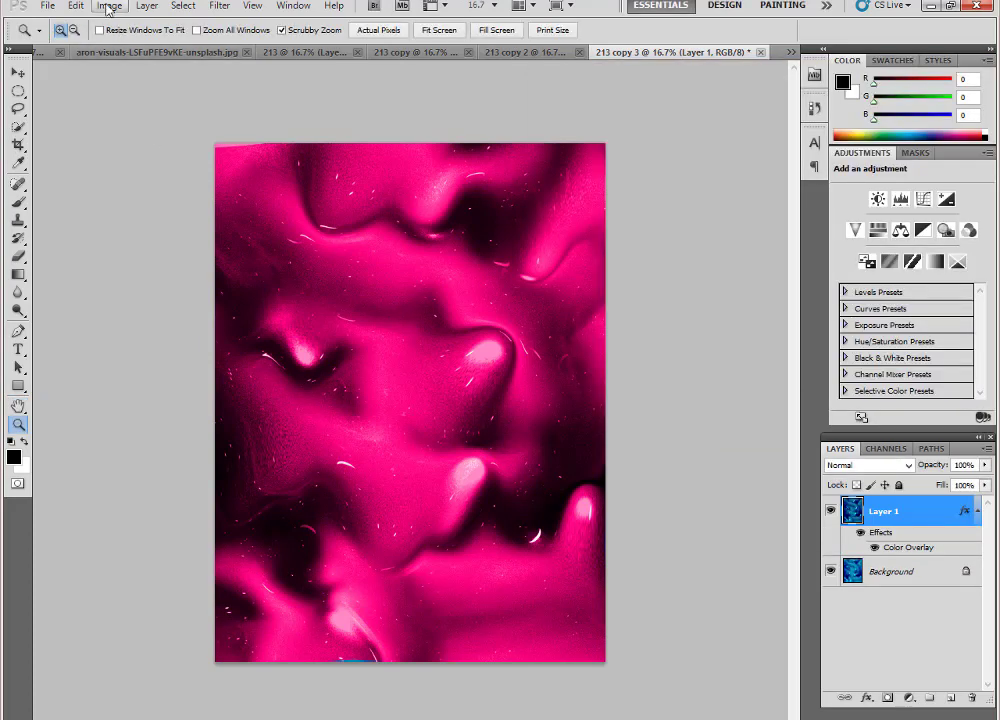
left_click(422, 406)
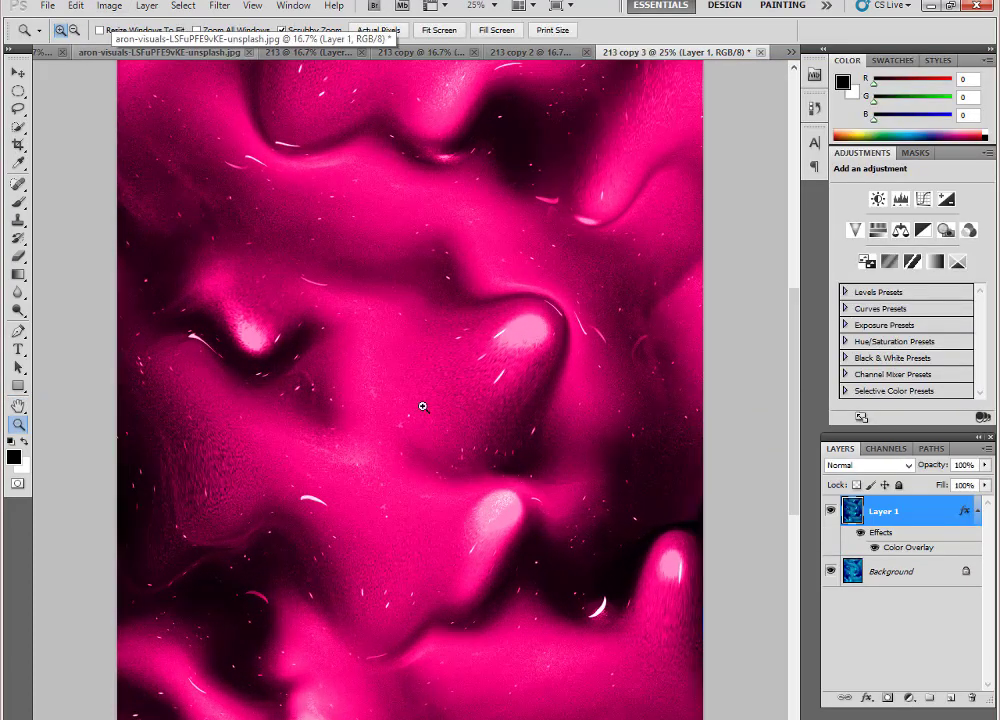
Step: Flatten the overlay, lasso one glossy bump onto its own layer, and soften its edges
key("ctrl+e")
key("ctrl+j")
left_click(17, 107)
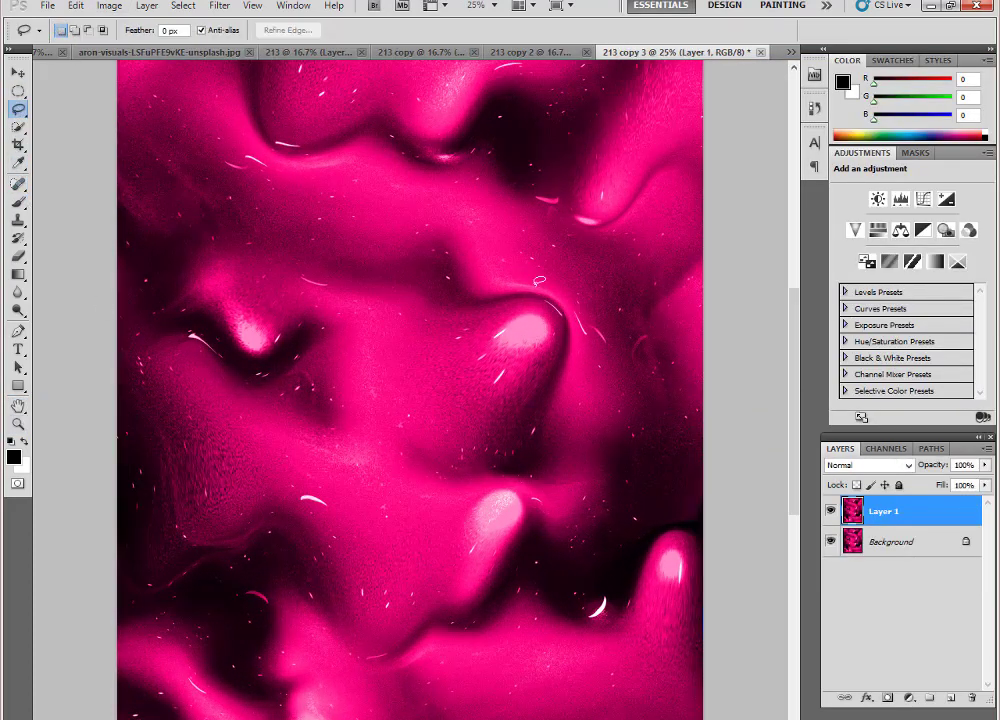
left_click_drag(368, 342, 372, 330)
key("ctrl+j")
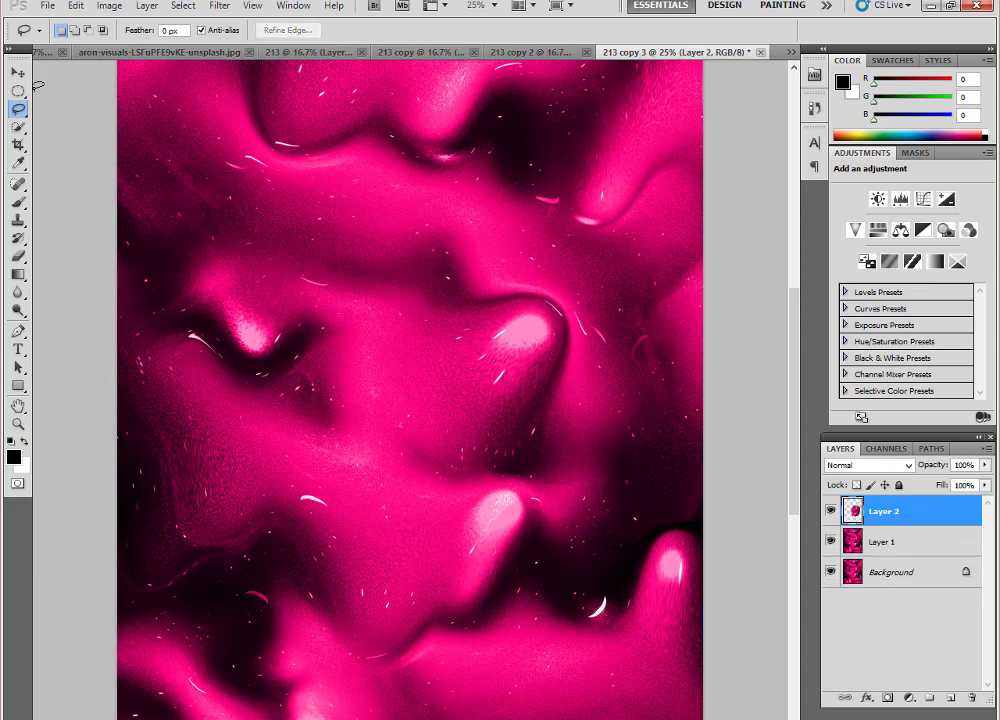
key("v")
left_click_drag(487, 417, 347, 472)
left_click(18, 256)
mouse_move(286, 368)
left_mouse_down()
mouse_move(223, 613)
mouse_move(524, 384)
mouse_move(279, 219)
left_mouse_up()
Step: Alt-drag copies of the bump into the lower-left and upper-left areas of the image
left_click(17, 72)
mouse_move(323, 417)
left_mouse_down()
mouse_move(525, 201)
mouse_move(373, 281)
mouse_move(222, 515)
mouse_move(640, 480)
mouse_move(475, 614)
mouse_move(293, 673)
left_mouse_up()
left_click_drag(556, 331, 521, 470)
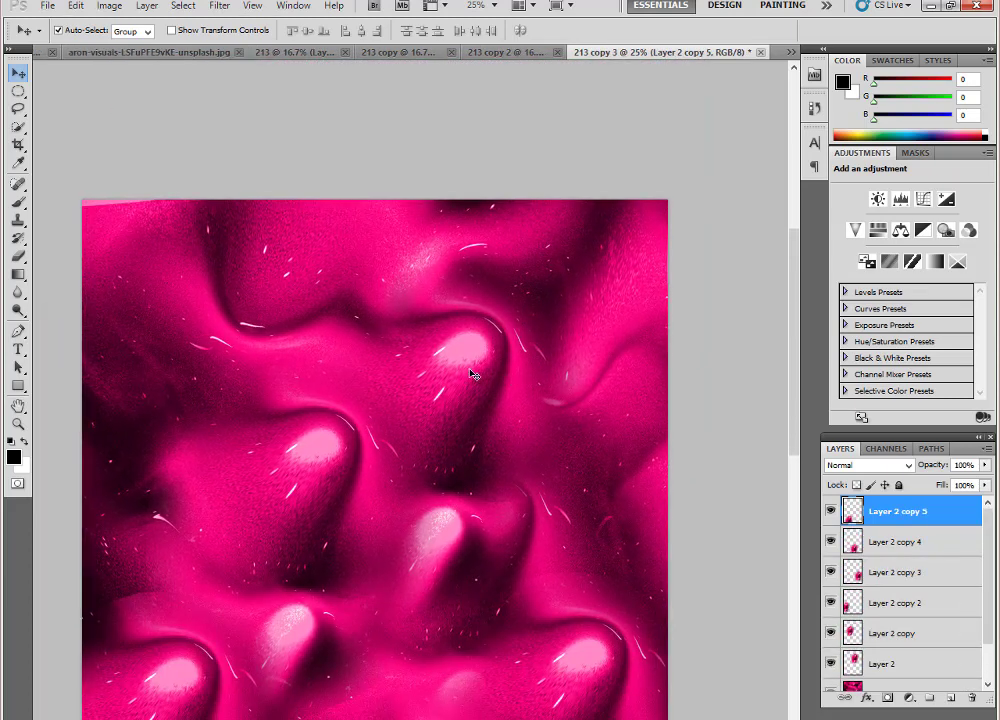
left_click(495, 368)
left_click(370, 405)
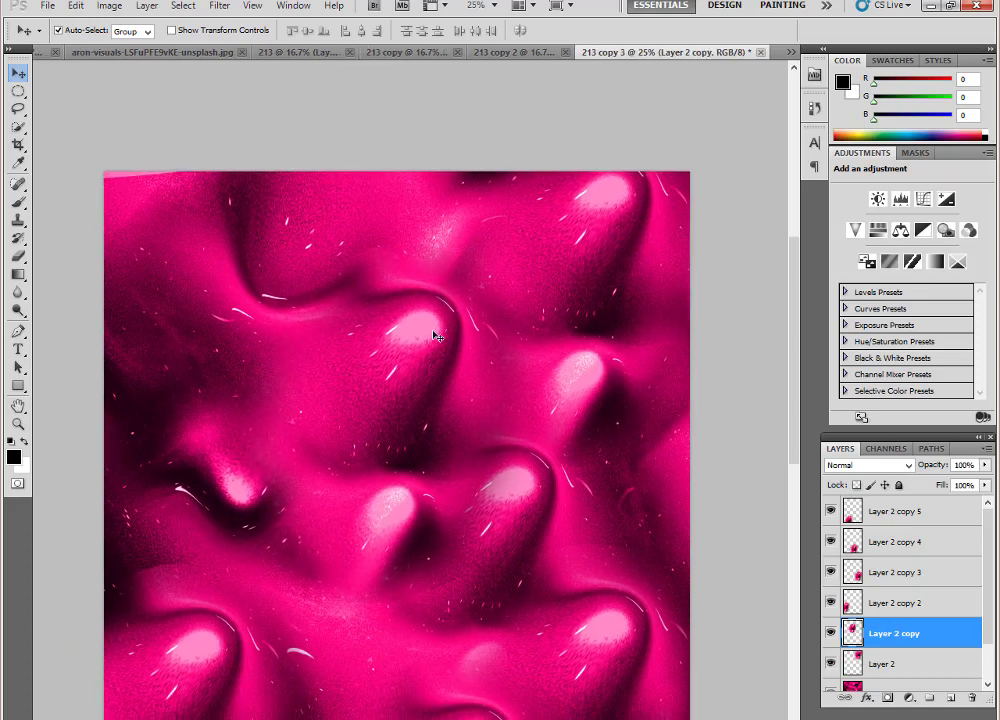
left_click_drag(431, 330, 268, 370)
mouse_move(258, 578)
left_mouse_down()
mouse_move(424, 424)
mouse_move(308, 473)
mouse_move(353, 457)
mouse_move(248, 518)
mouse_move(415, 440)
mouse_move(384, 669)
mouse_move(147, 598)
left_mouse_up()
left_click(18, 424)
left_click(294, 434, "alt")
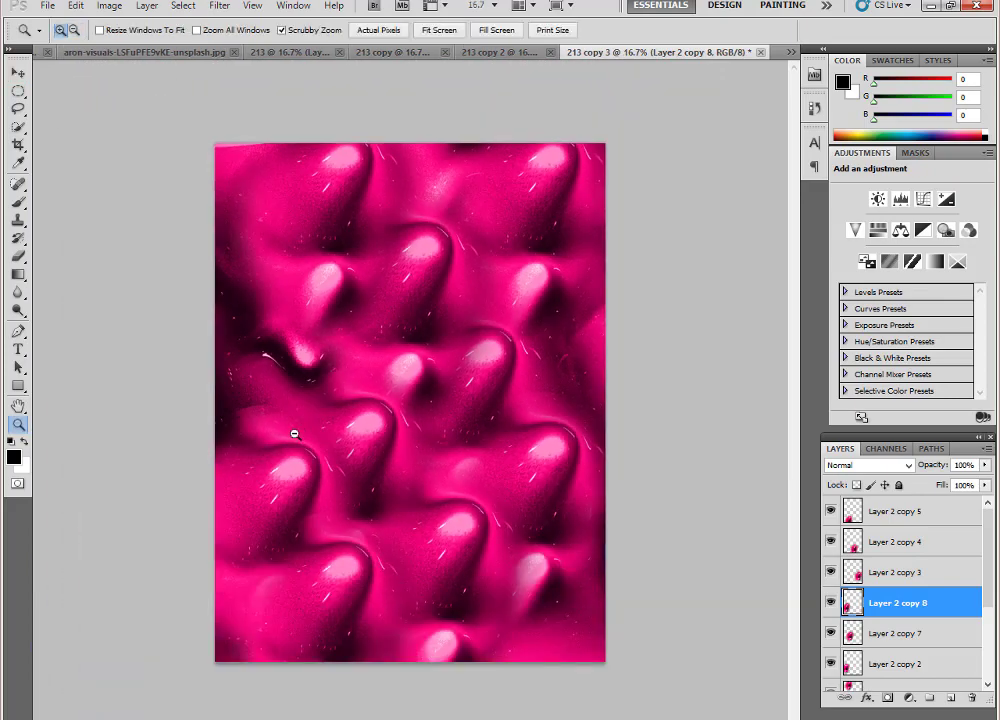
Step: Merge the bump layers onto a new layer and darken it with Levels black point 48
key("ctrl+shift+e")
key("ctrl+j")
key("ctrl+l")
left_click_drag(460, 165, 597, 120)
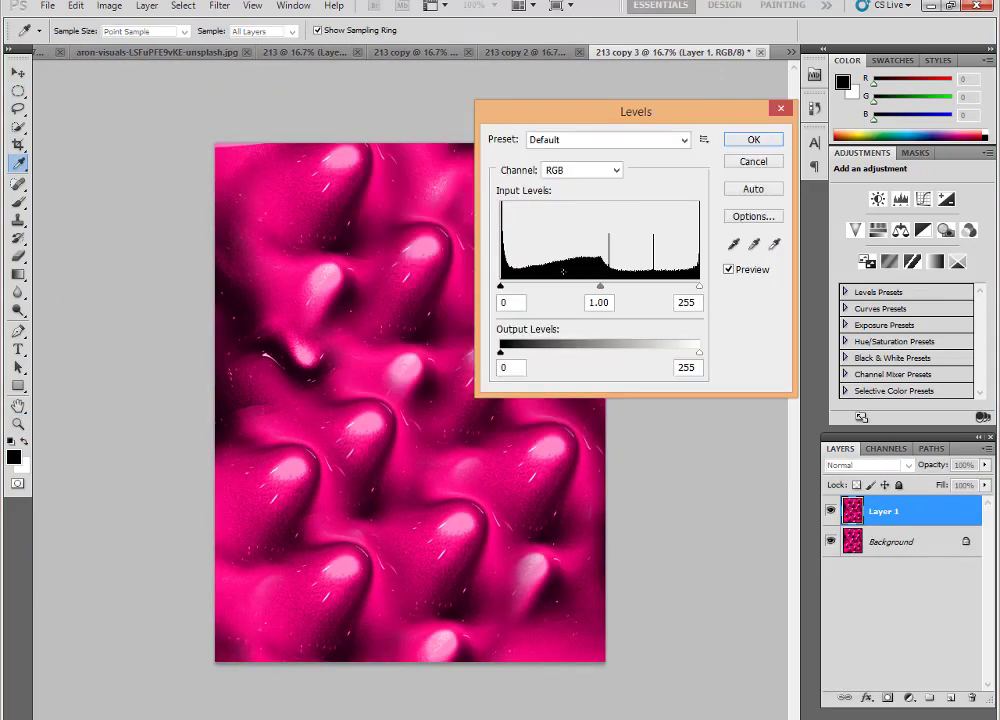
left_click_drag(503, 289, 539, 289)
key("Return")
key("z")
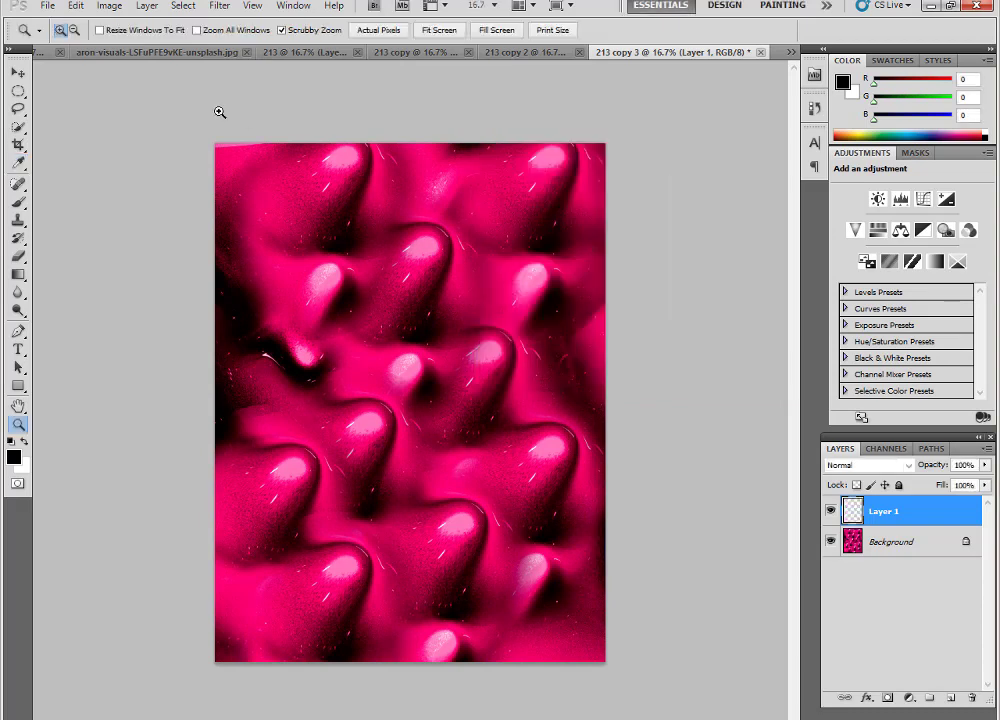
left_click(109, 6)
Step: Duplicate the document as 213 copy 4 and shift its Hue +19 to red
left_click(161, 225)
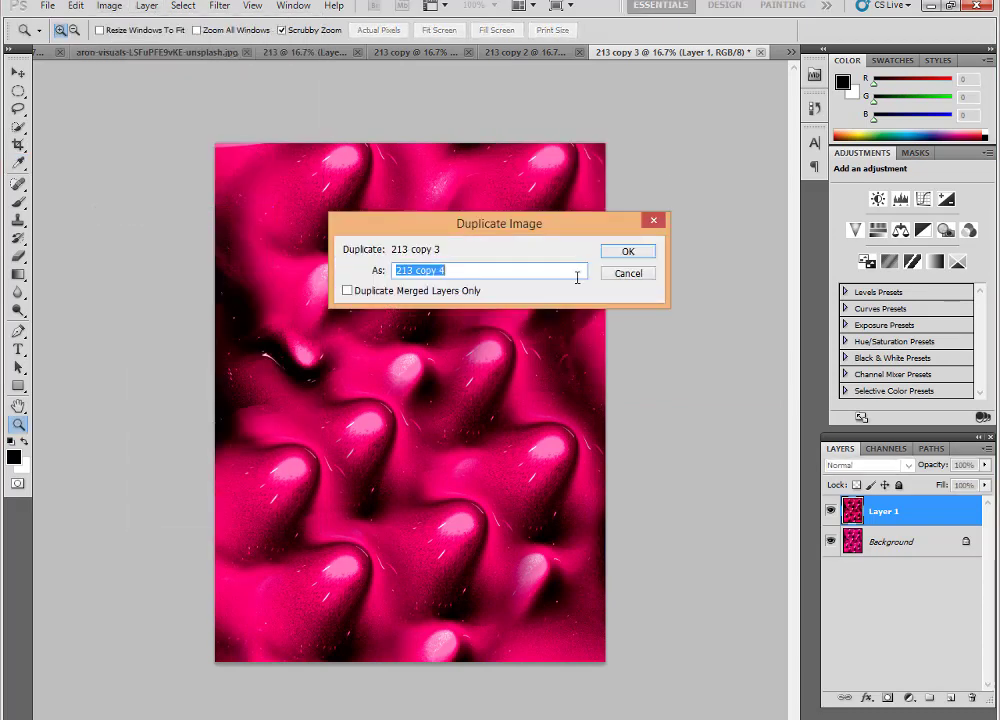
key("Return")
key("ctrl+u")
left_click_drag(702, 246, 718, 246)
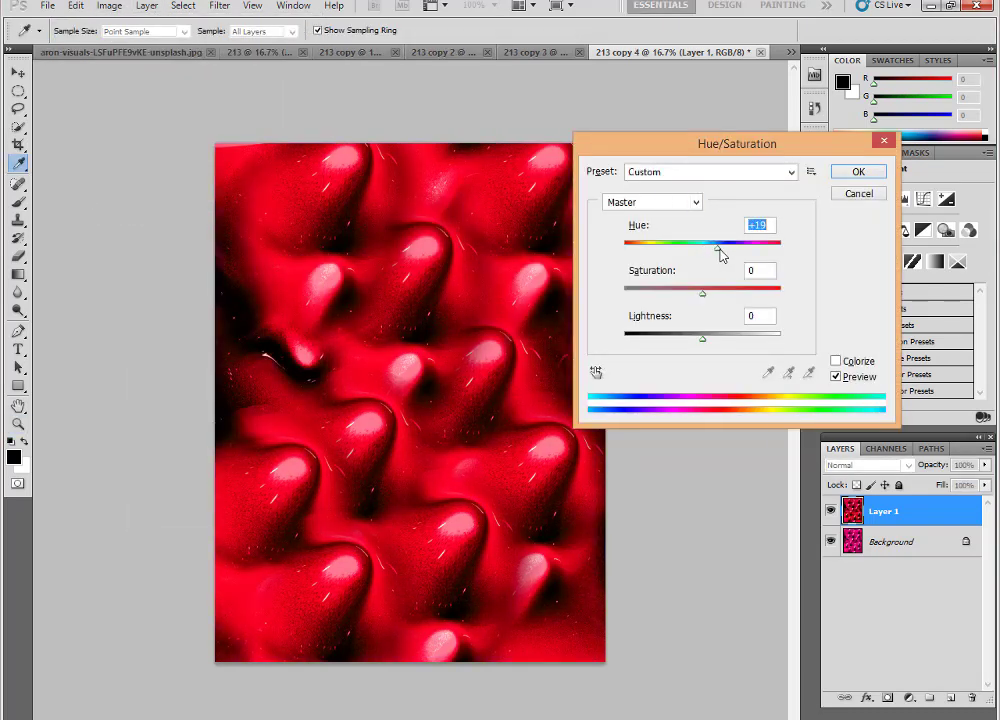
key("Return")
Step: Push two bumps near the top into creases with Liquify's Forward Warp
left_click(219, 6)
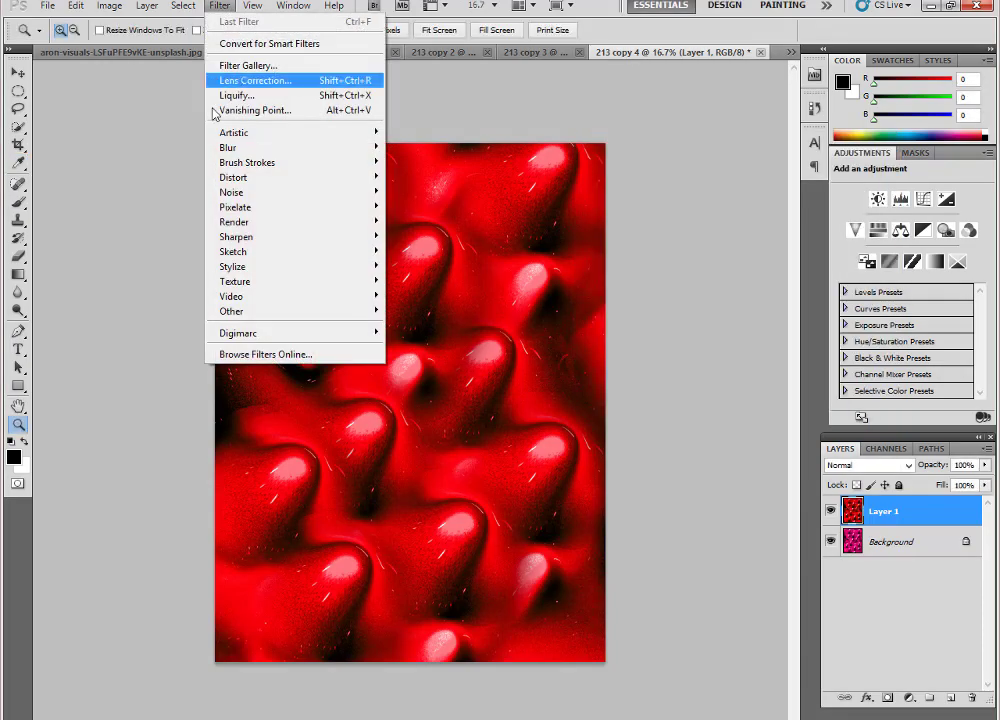
left_click(250, 80)
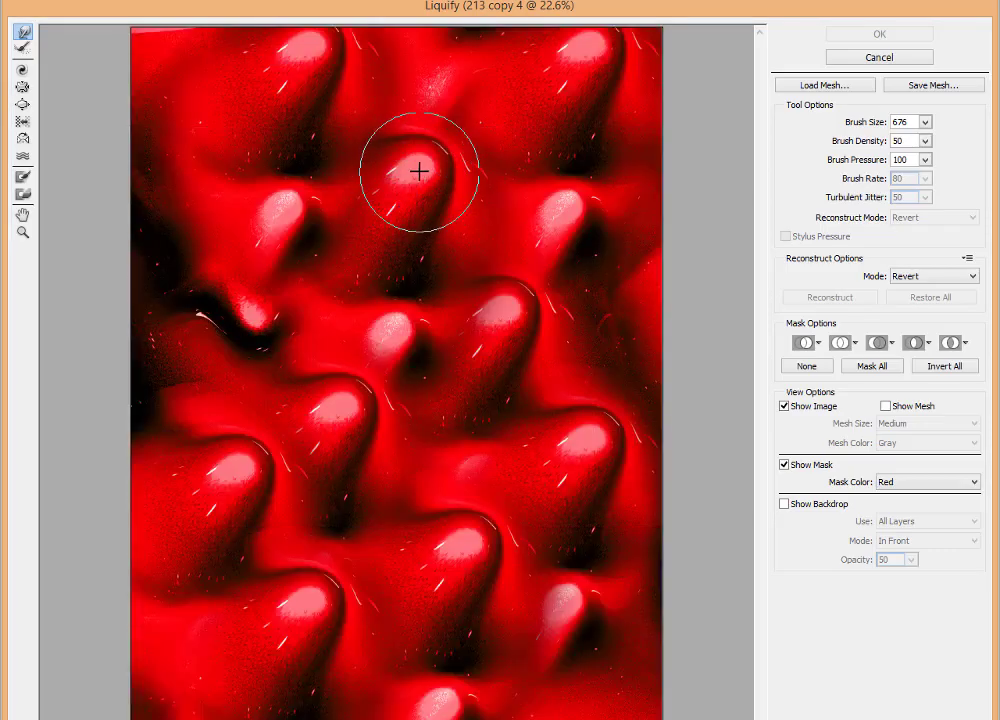
left_click_drag(391, 216, 433, 154)
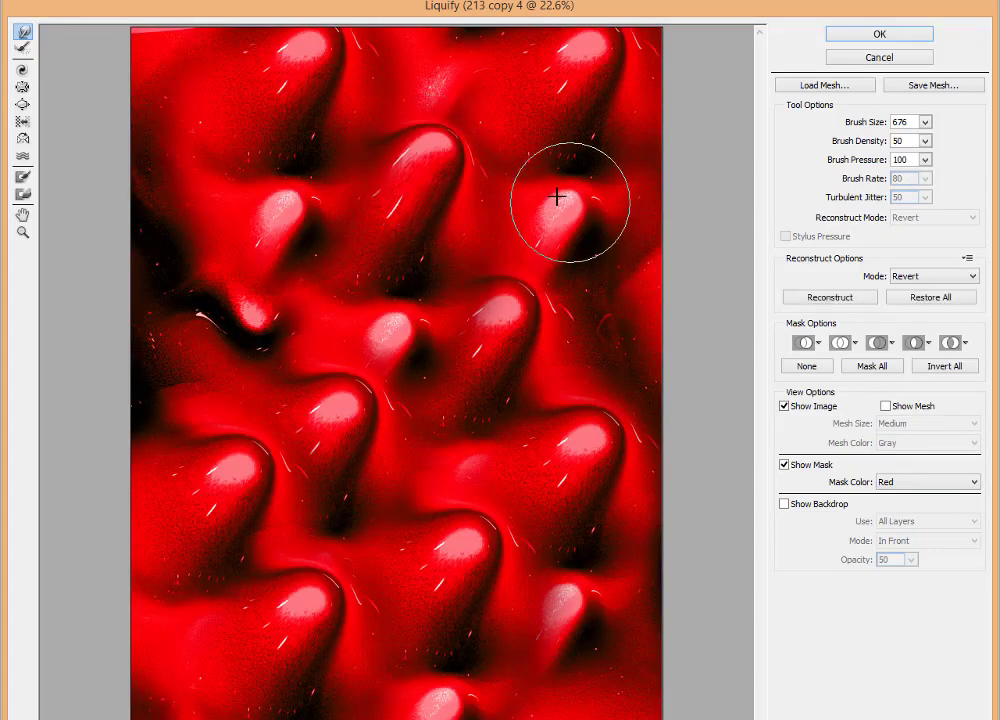
mouse_move(557, 197)
left_mouse_down()
mouse_move(536, 111)
mouse_move(487, 116)
mouse_move(368, 67)
left_mouse_up()
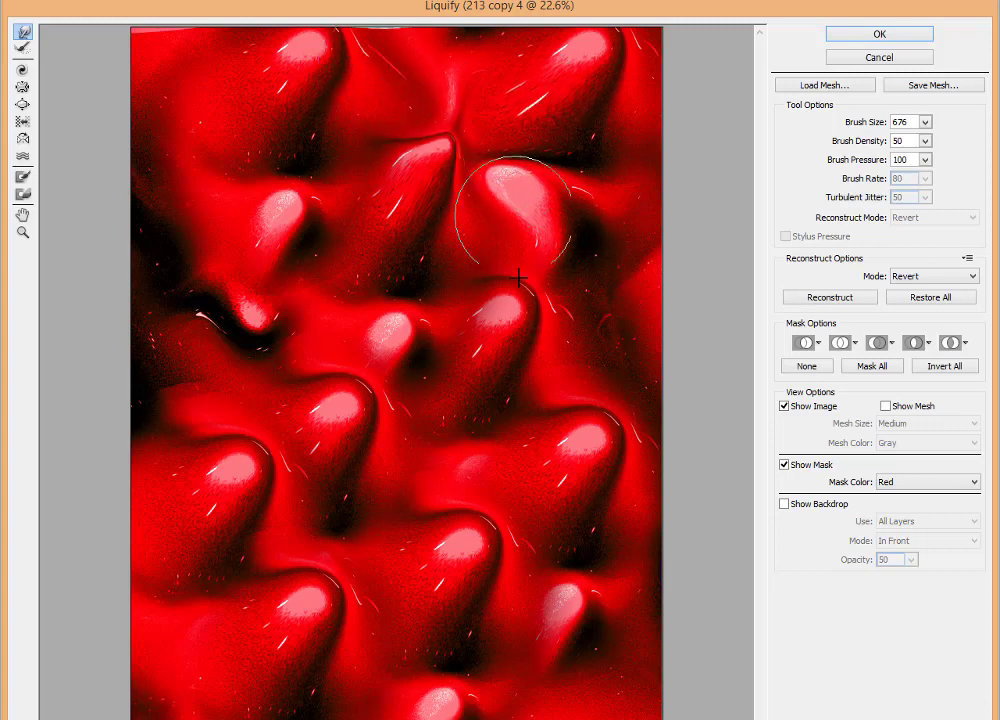
key("Return")
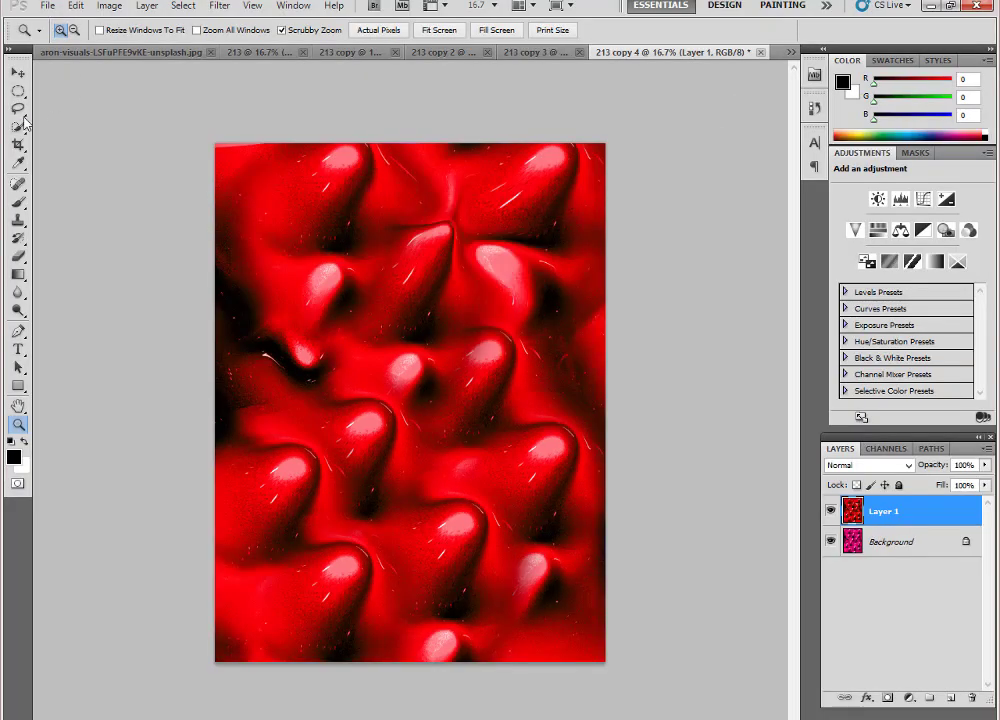
left_click(18, 108)
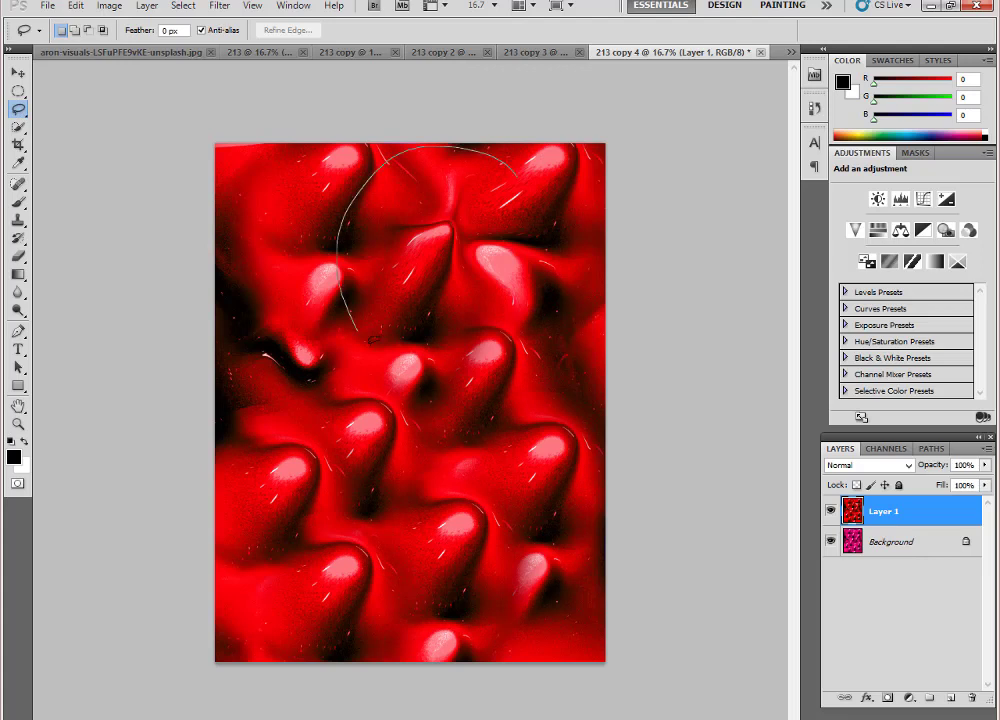
Step: Lasso a round top bump onto its own layer, erase its edges, and scatter copies across the image
left_click_drag(330, 172, 335, 168)
key("ctrl+j")
key("v")
left_click_drag(447, 260, 402, 340)
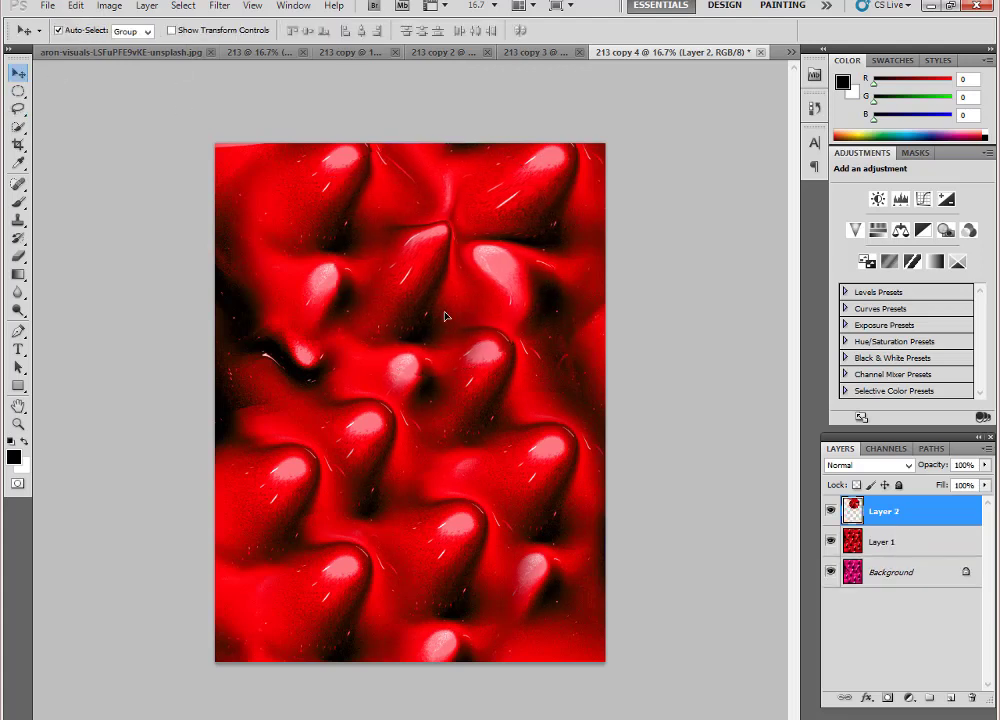
left_click(18, 256)
mouse_move(335, 212)
left_mouse_down()
mouse_move(312, 223)
mouse_move(397, 468)
mouse_move(473, 232)
left_mouse_up()
key("v")
mouse_move(386, 341)
left_mouse_down()
mouse_move(535, 221)
mouse_move(375, 219)
mouse_move(319, 368)
mouse_move(475, 346)
mouse_move(522, 524)
mouse_move(290, 504)
mouse_move(292, 602)
mouse_move(502, 602)
mouse_move(248, 279)
left_mouse_up()
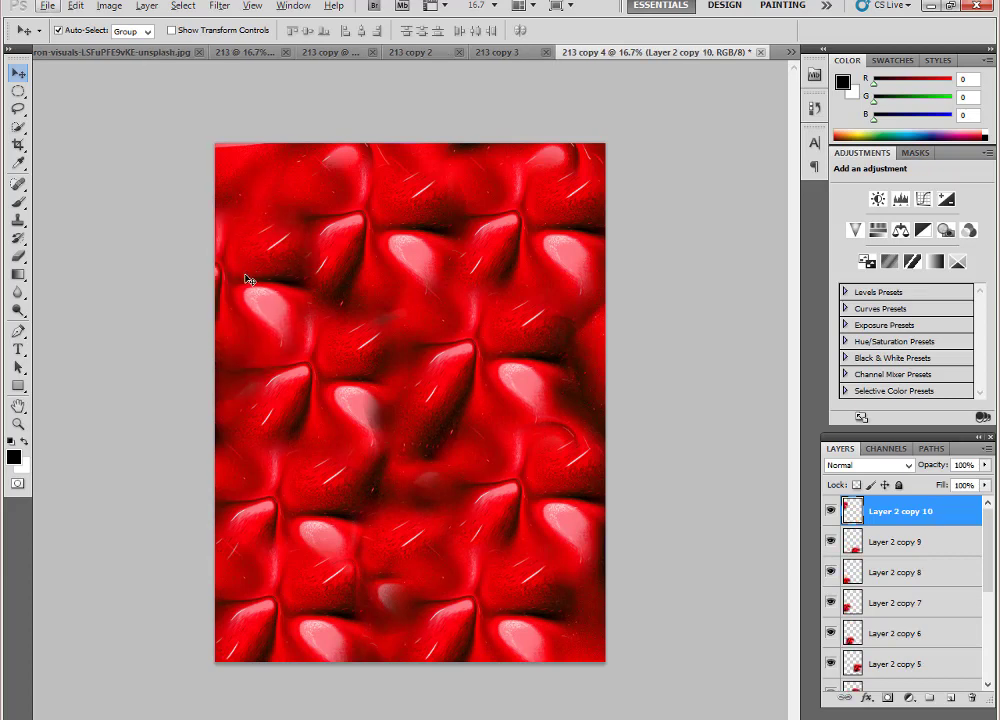
left_click(918, 601)
Step: Flatten 213 copy 4 into a Background, then go through the 213 documents to Untitled-1
key("ctrl+shift+e")
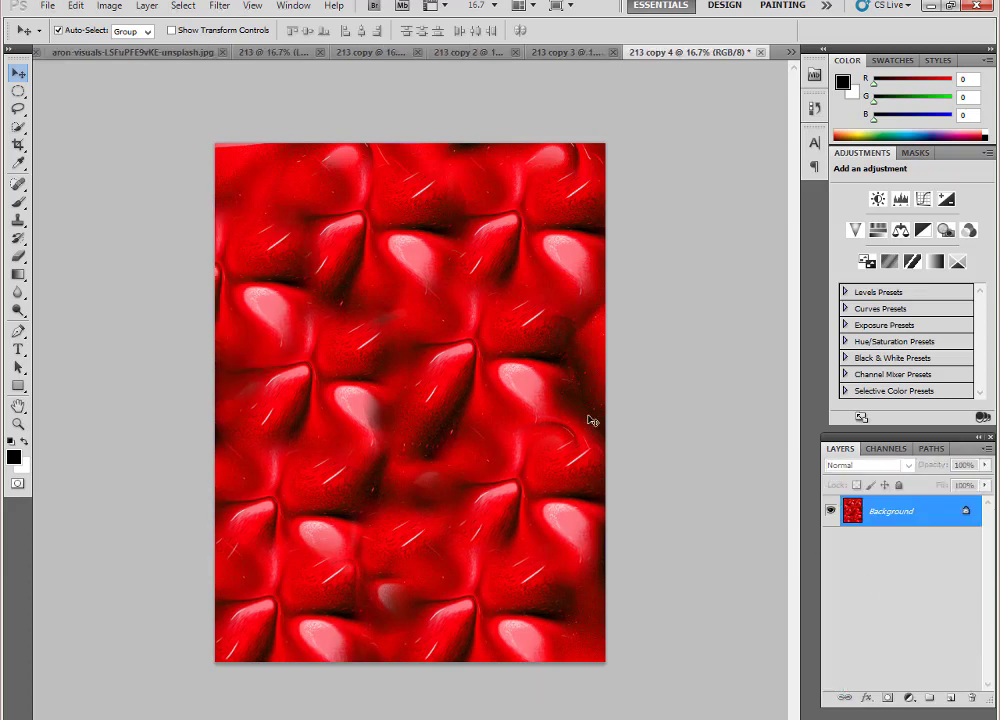
left_click(575, 51)
left_click(447, 50)
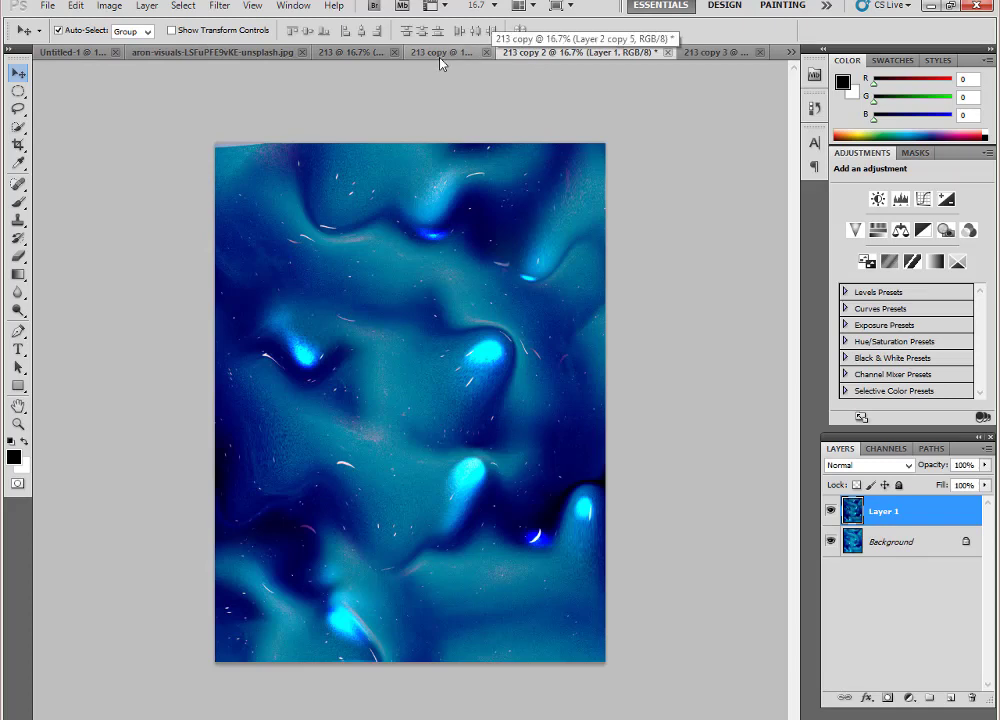
left_click(443, 52)
left_click(345, 52)
left_click(165, 52)
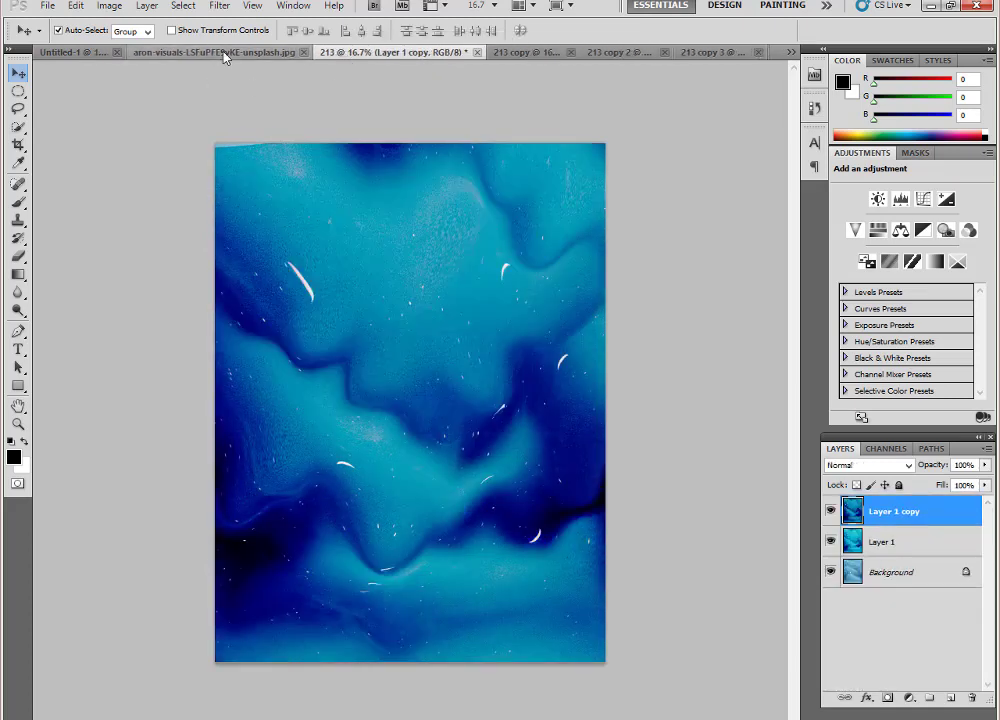
left_click(65, 52)
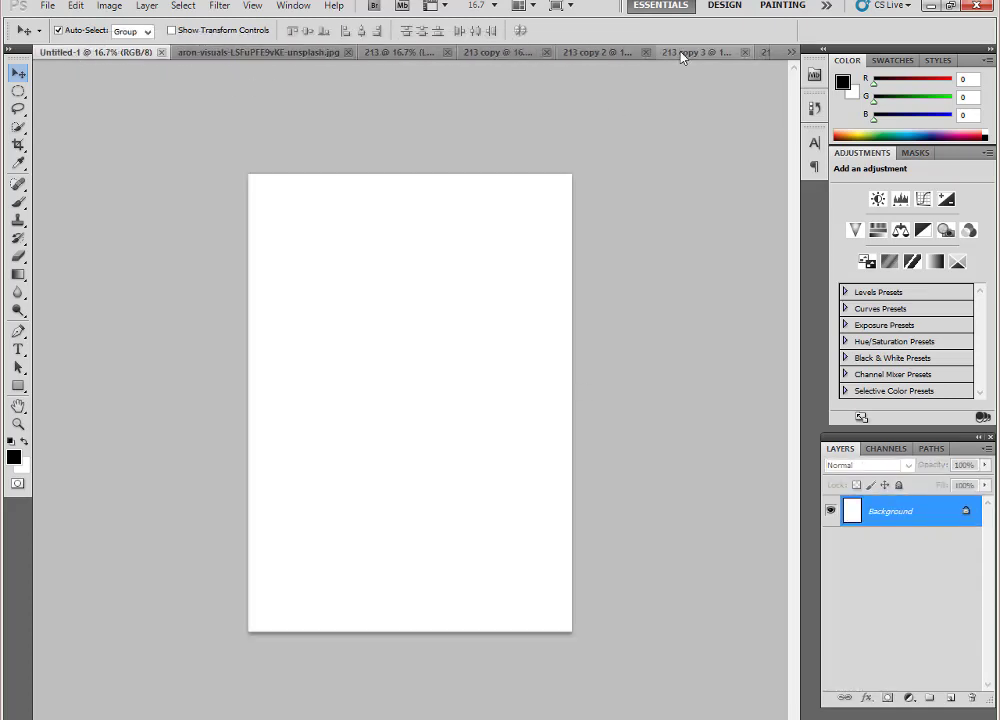